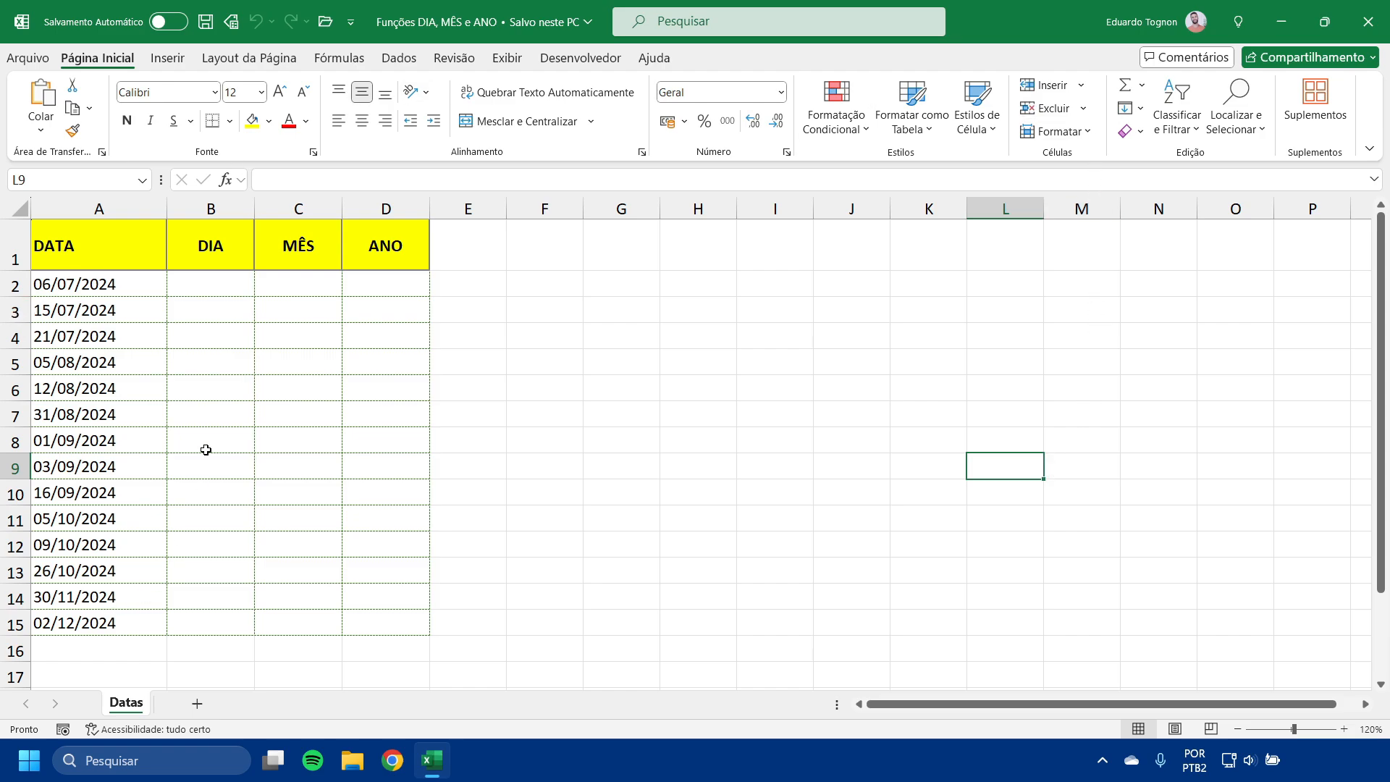
click(213, 204)
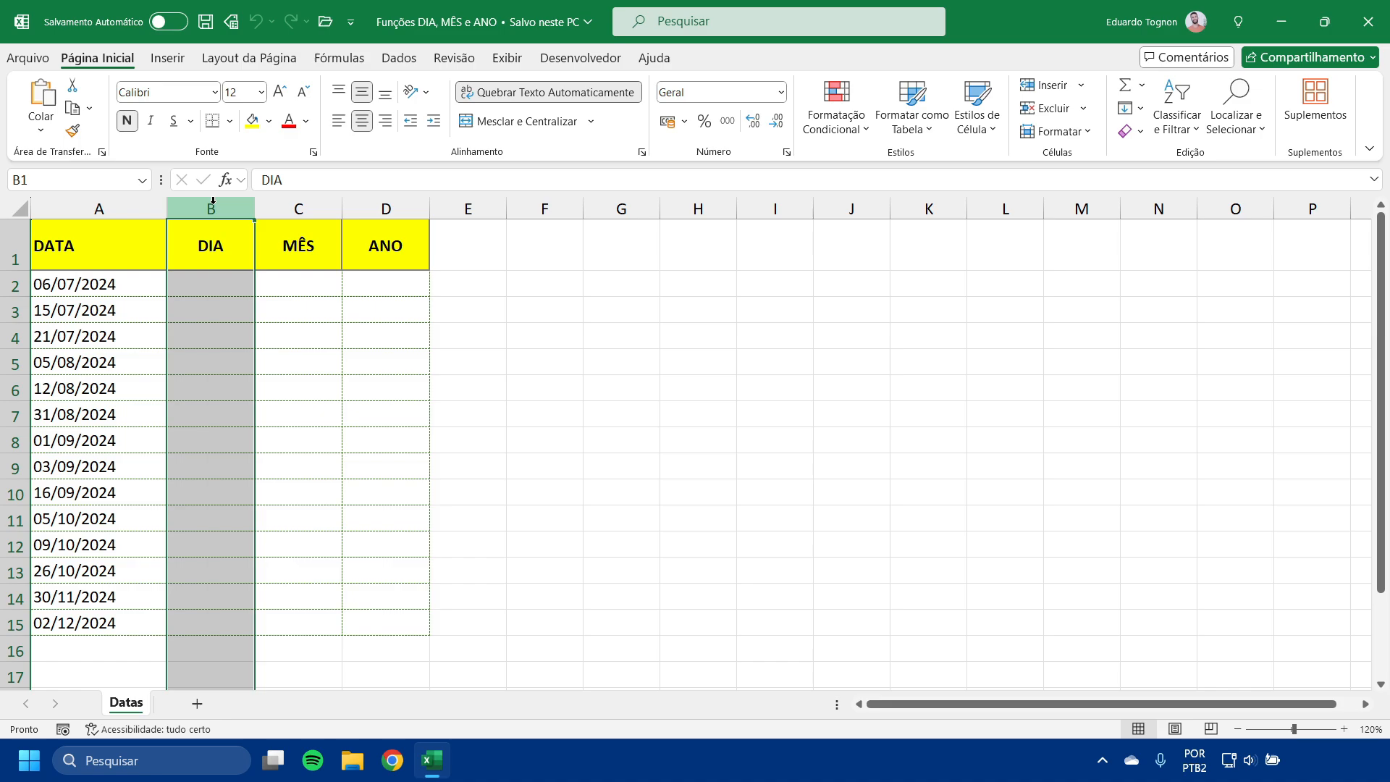
click(194, 289)
click(310, 208)
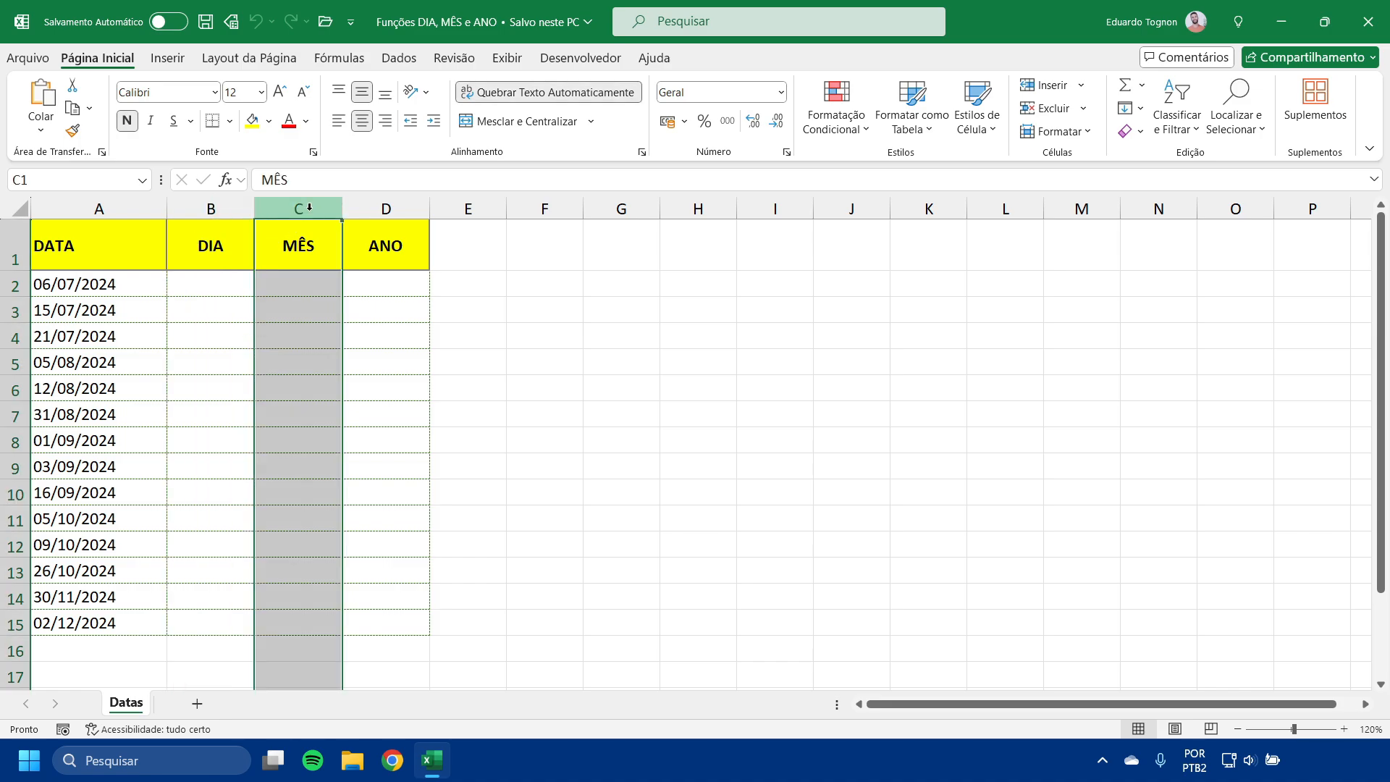
click(386, 209)
Enter the formula =DIA(A2) in cell B2 to extract the day from the first date
click(211, 276)
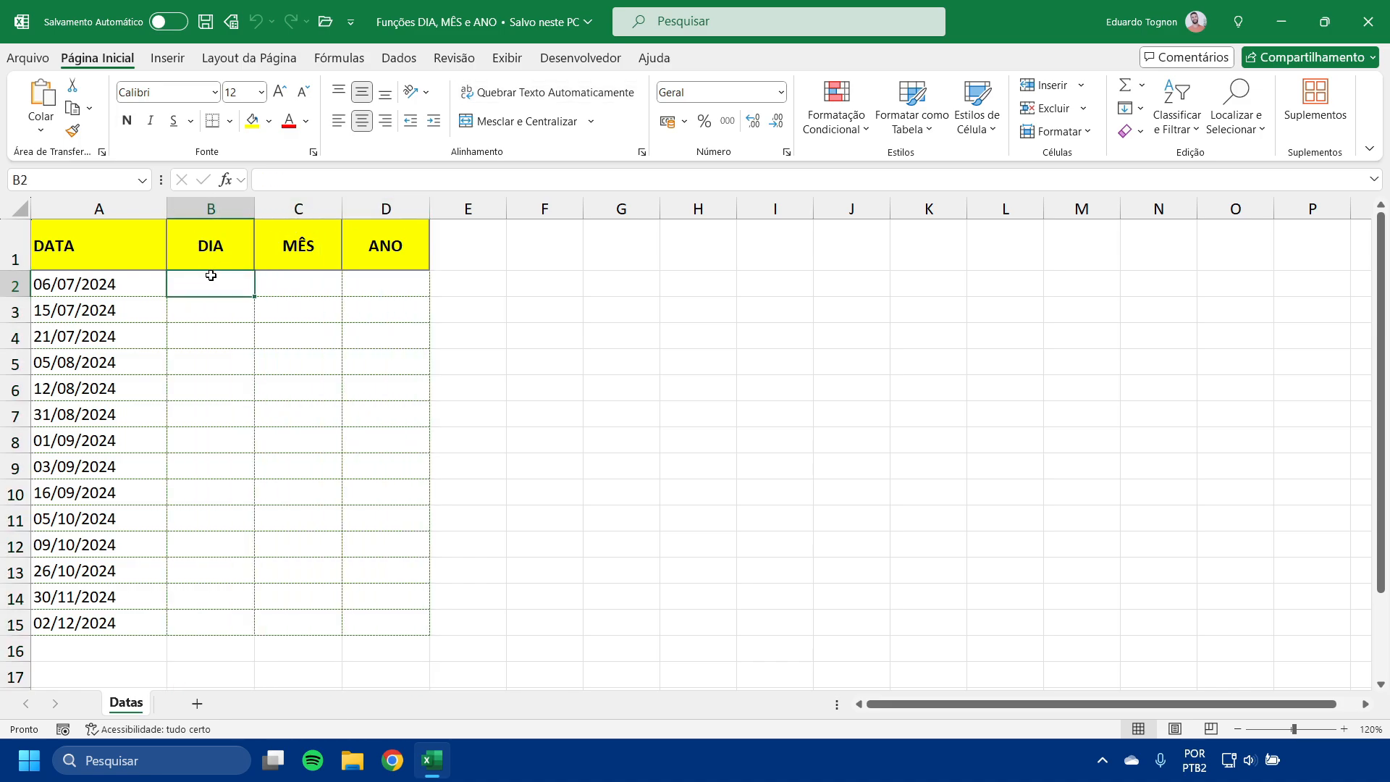
text(=)
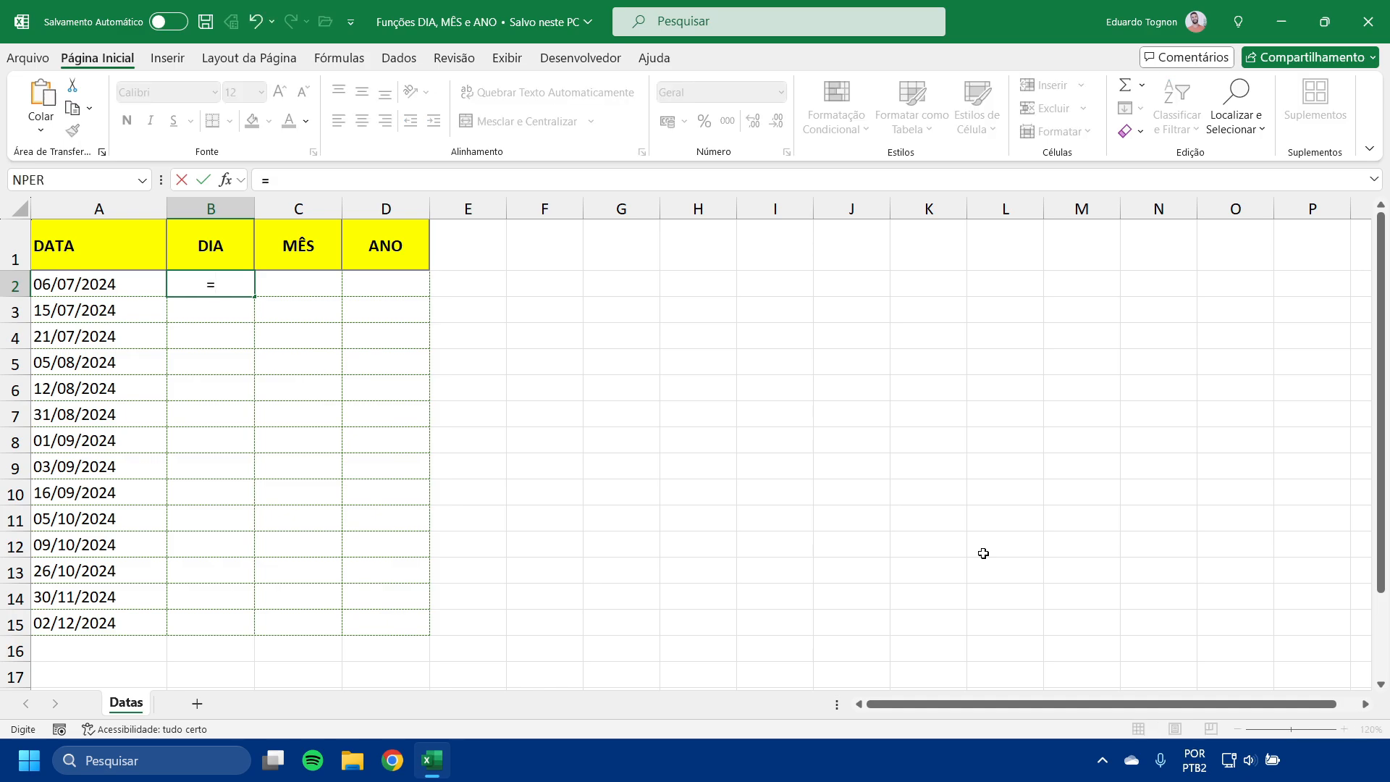
text(DIA)
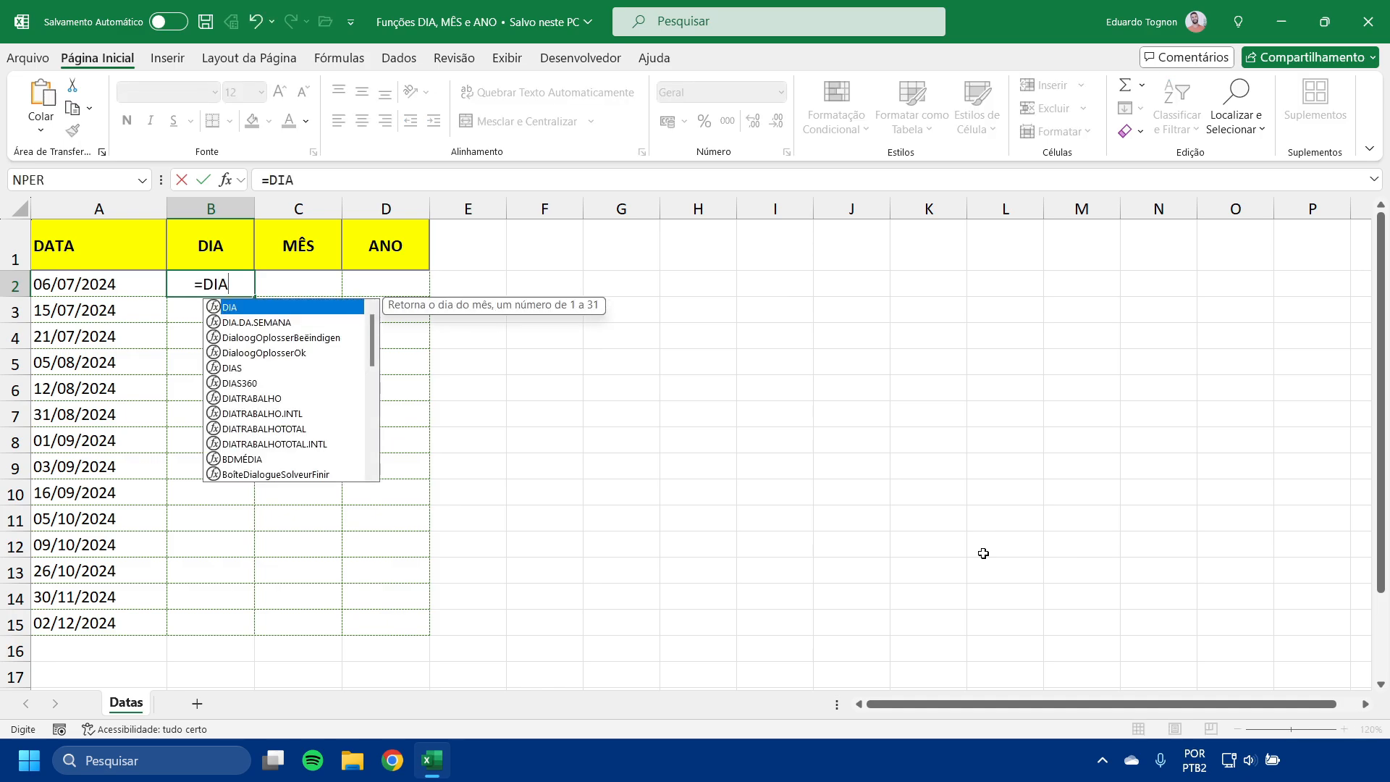
text(()
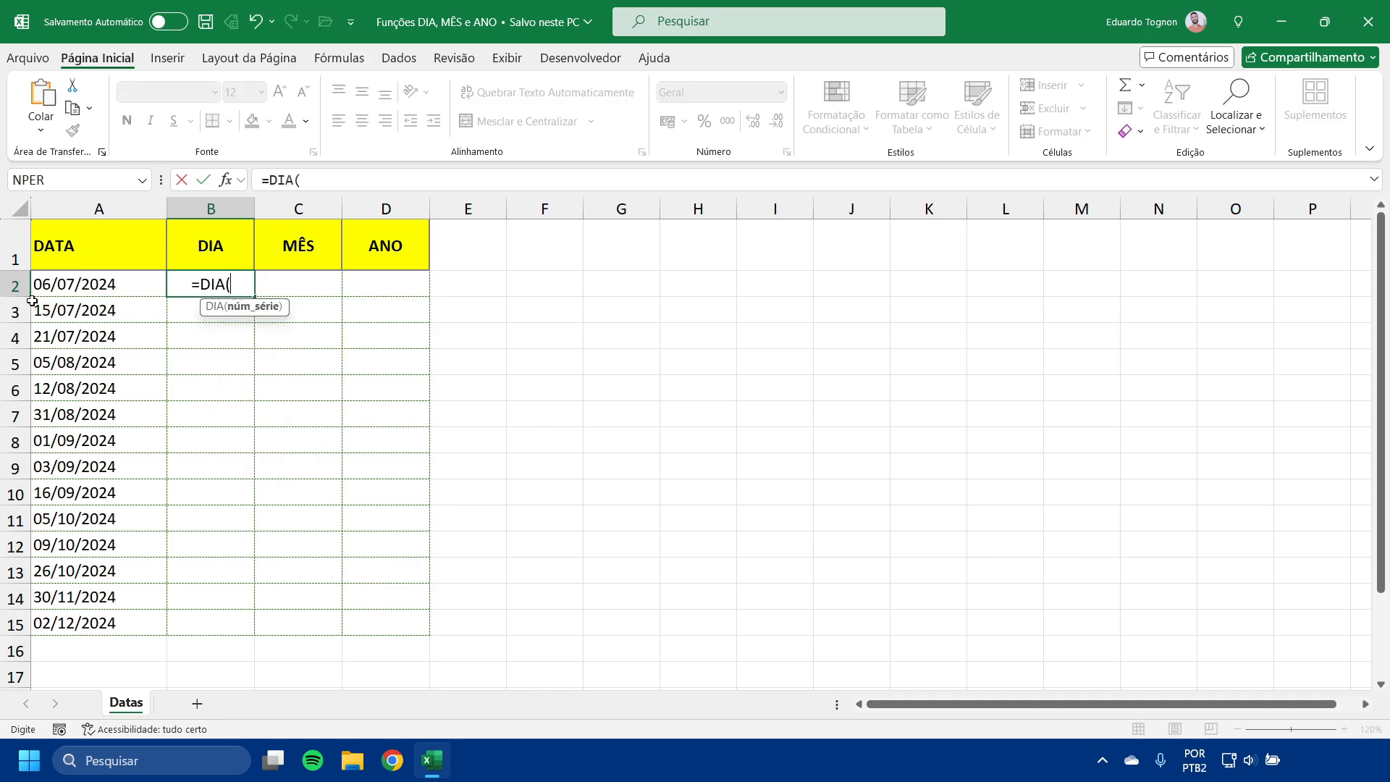
click(86, 285)
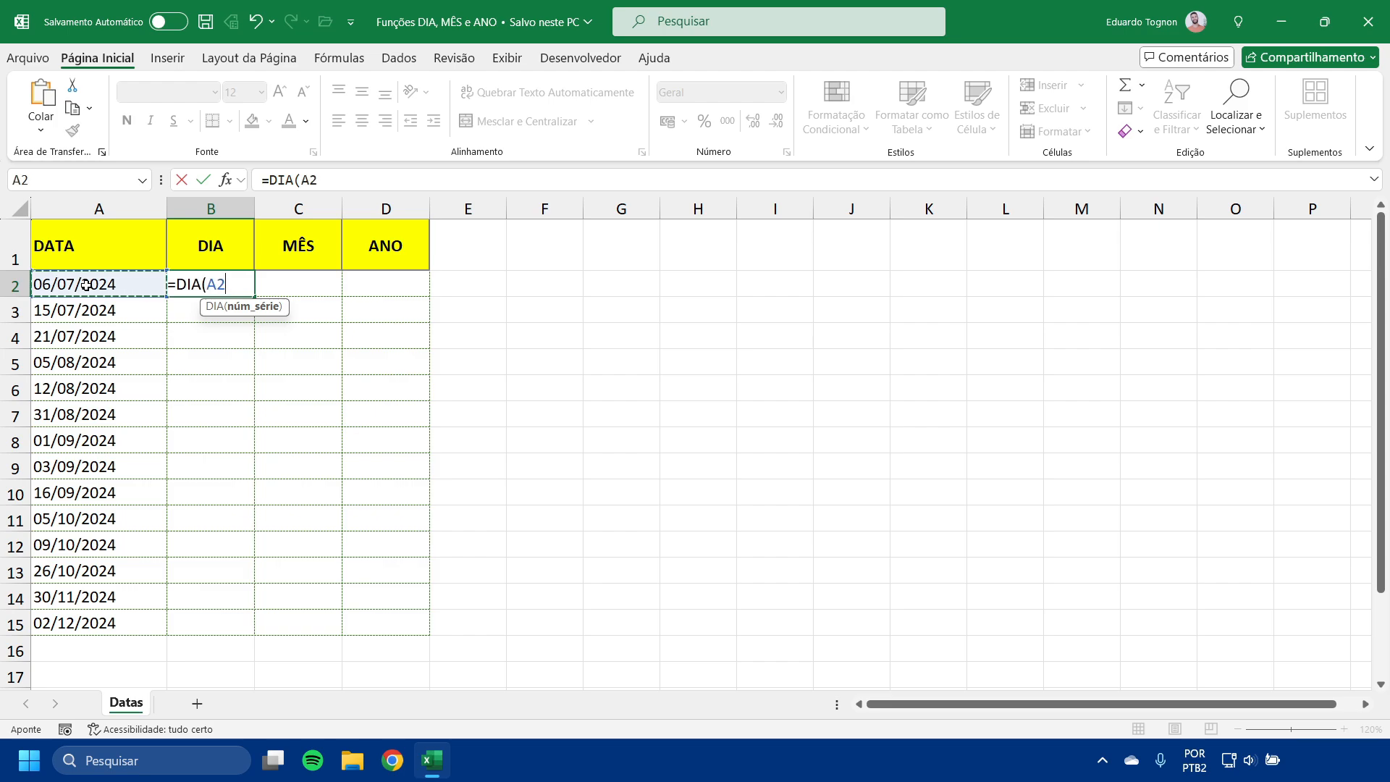
text())
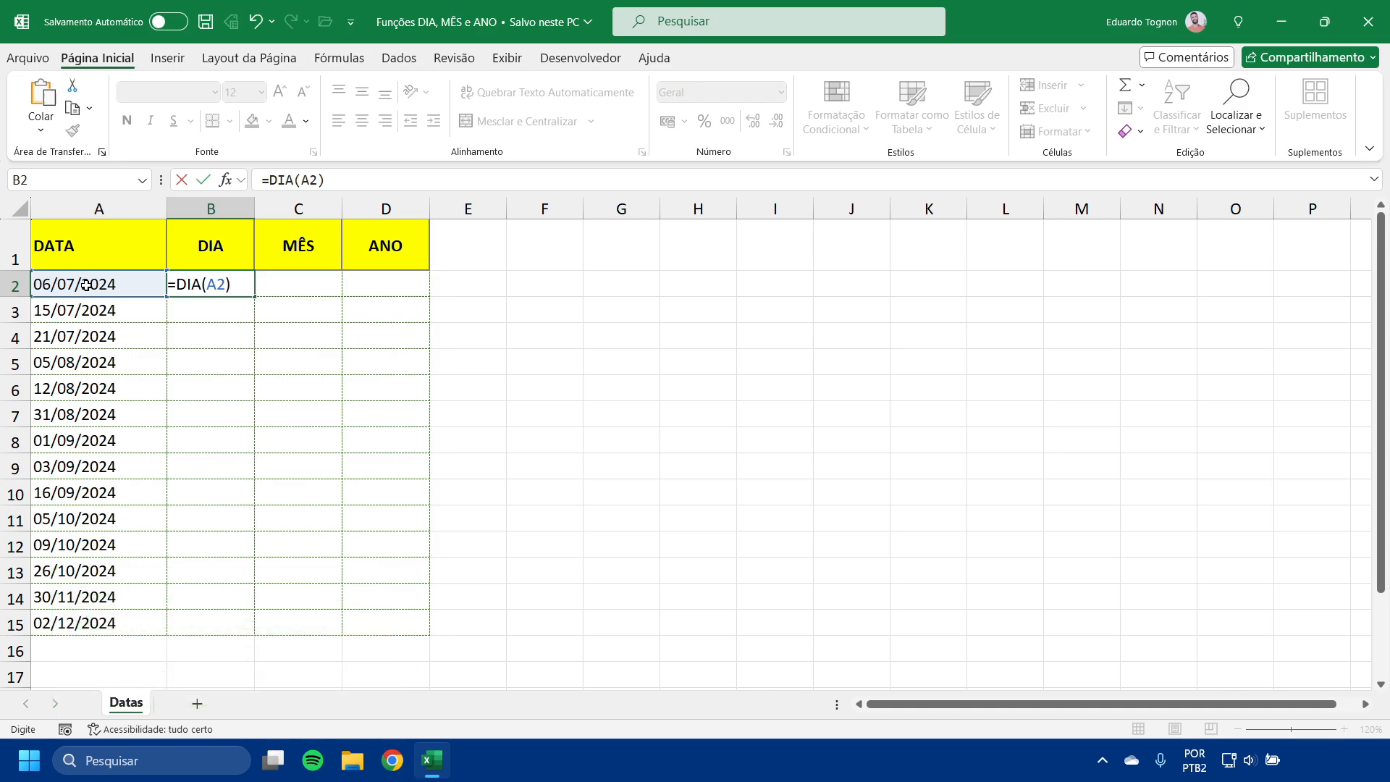
key(Return)
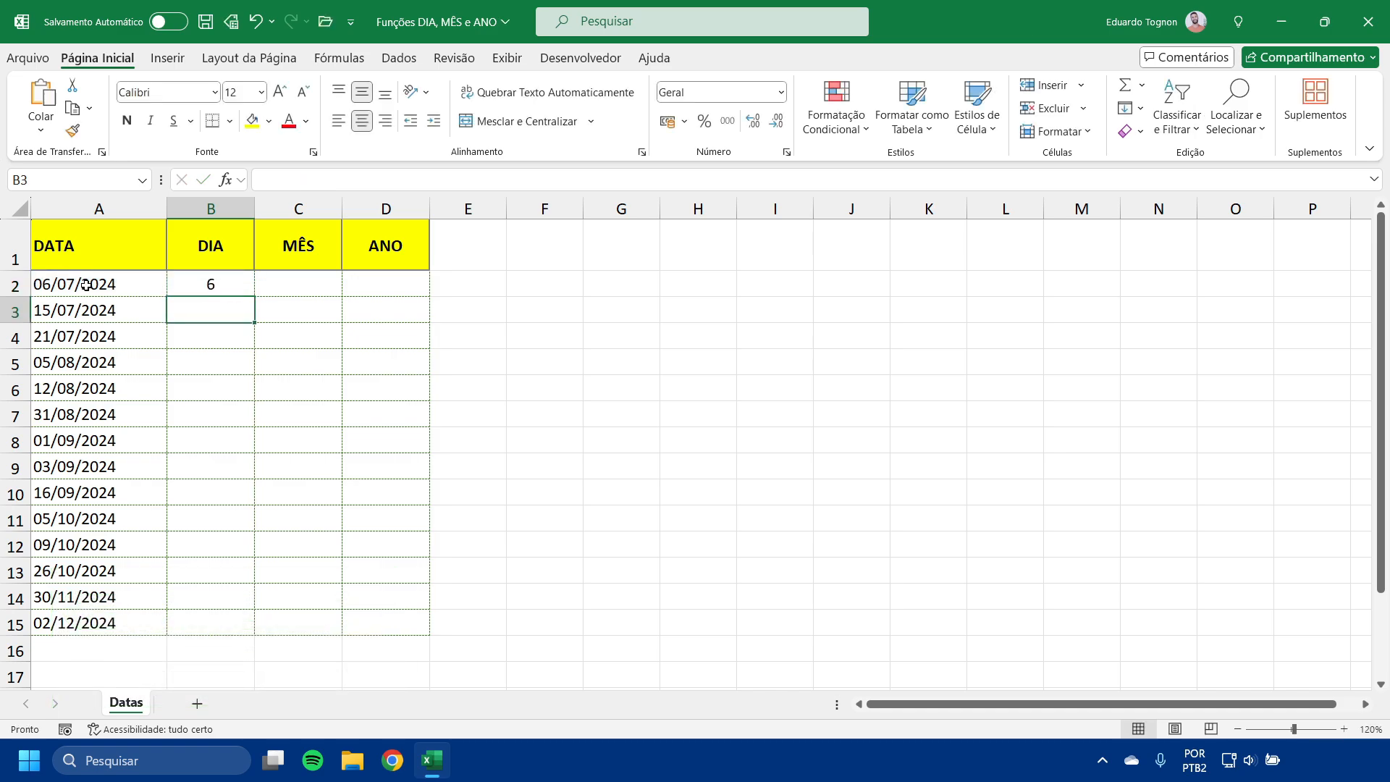
Fill the day formula from B2 down through B15 so every date row is covered
click(221, 282)
click(64, 274)
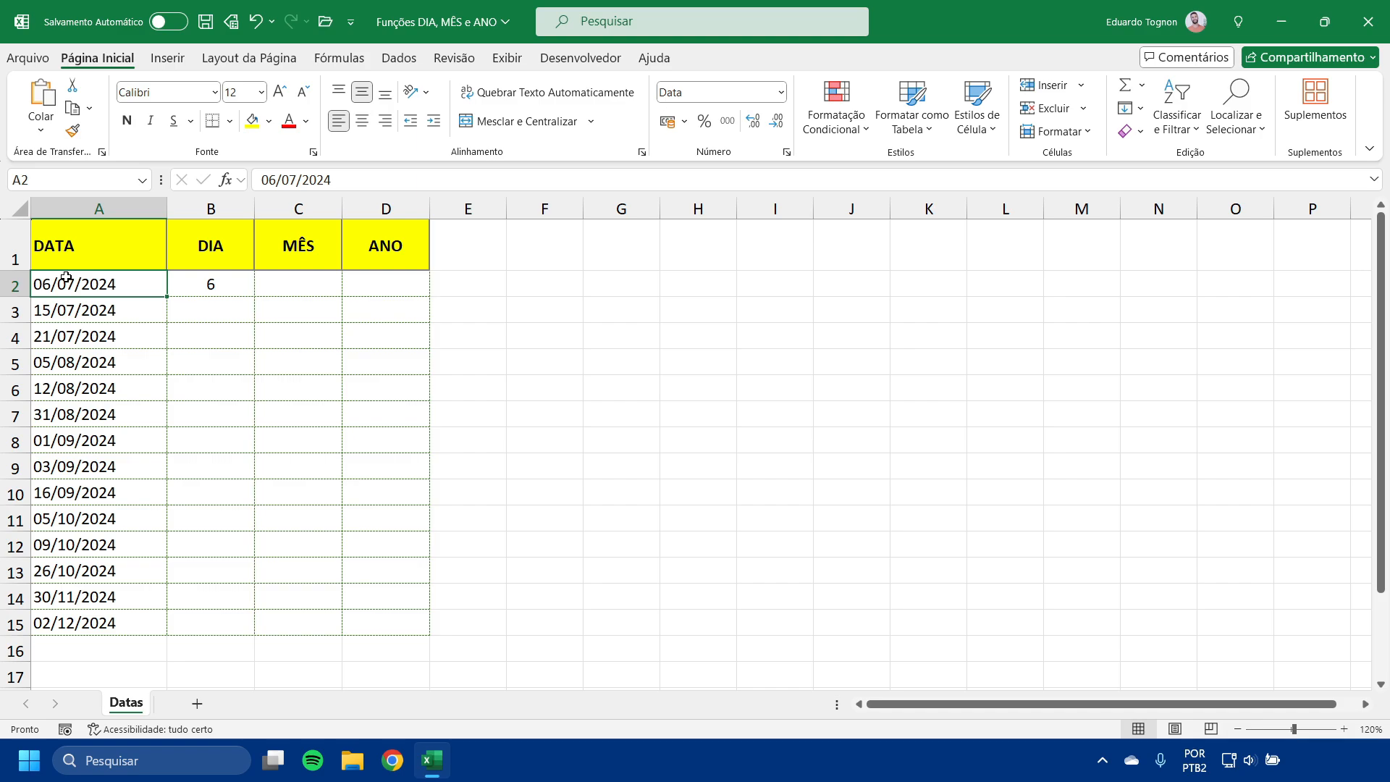
click(210, 284)
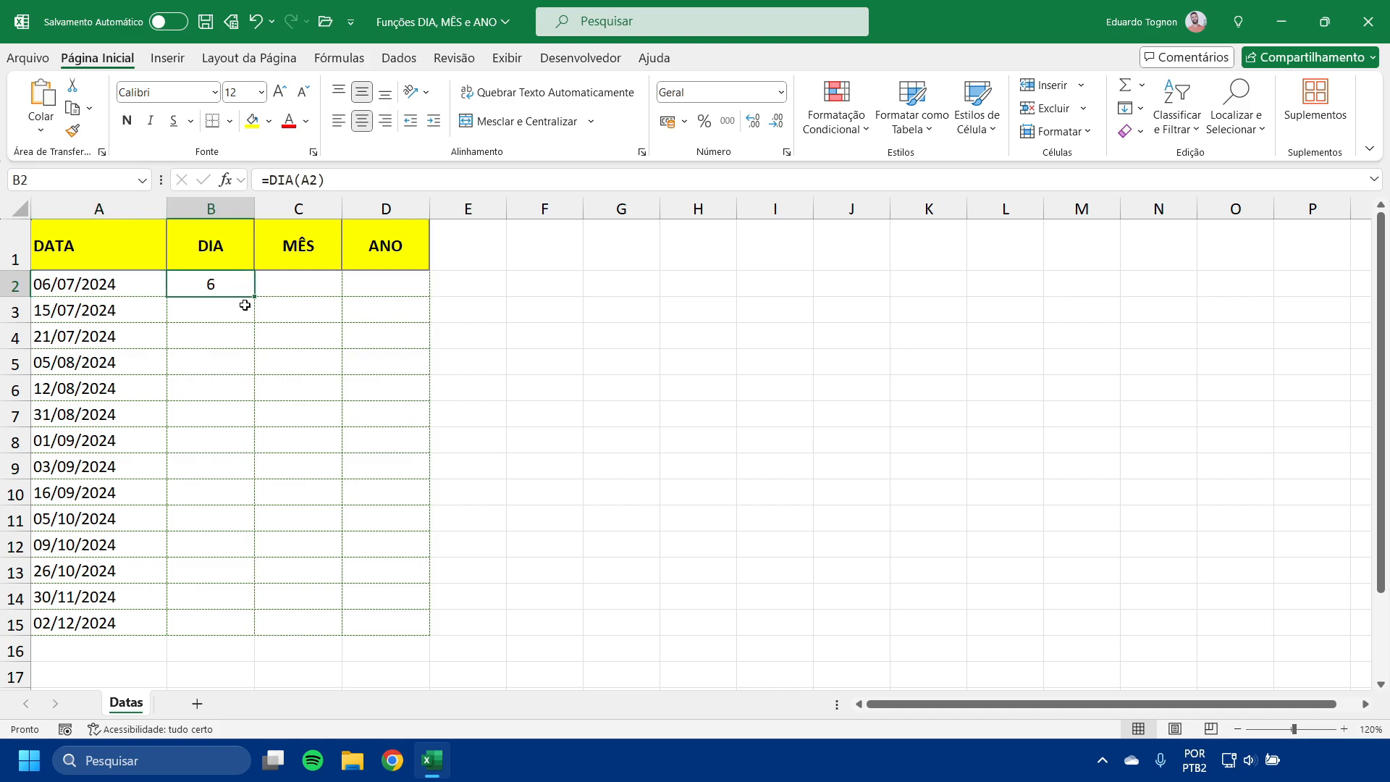
drag(253, 297, 238, 633)
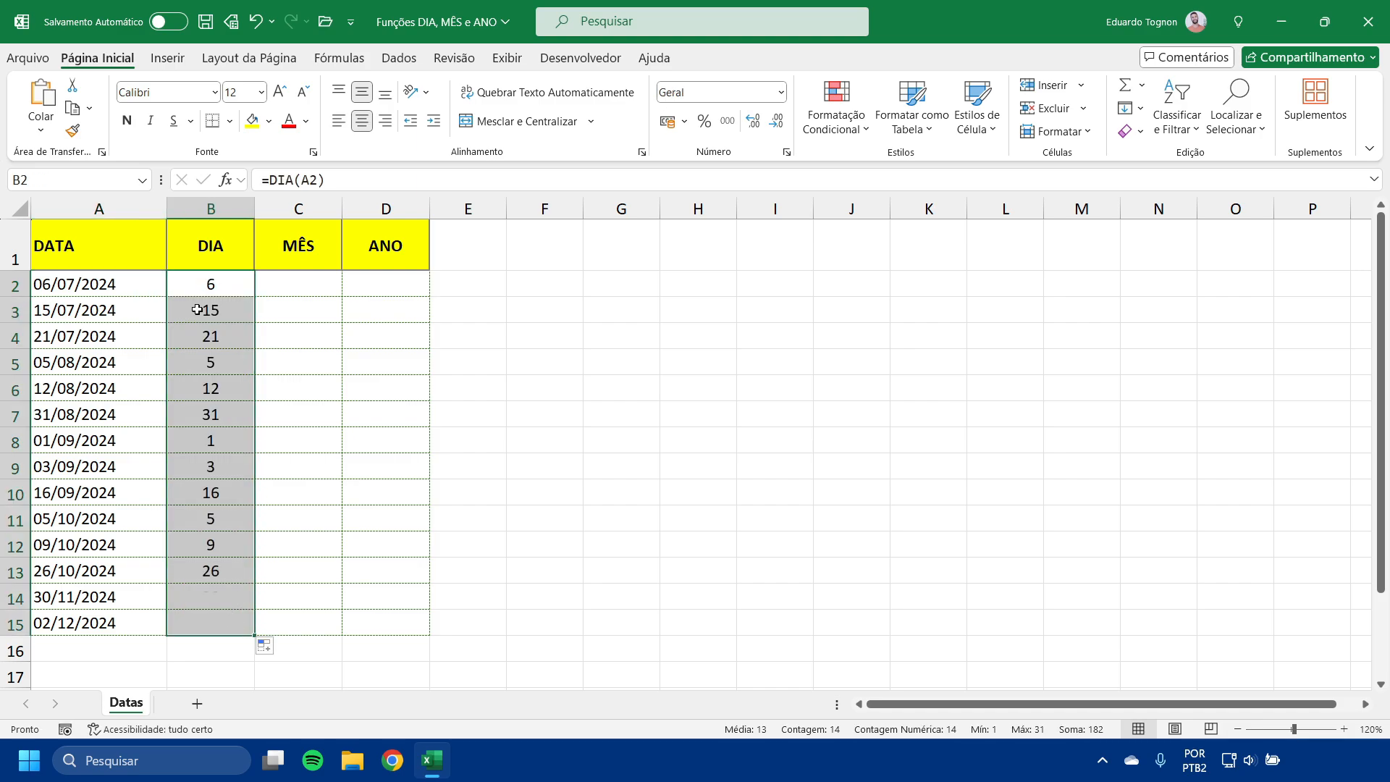
click(226, 470)
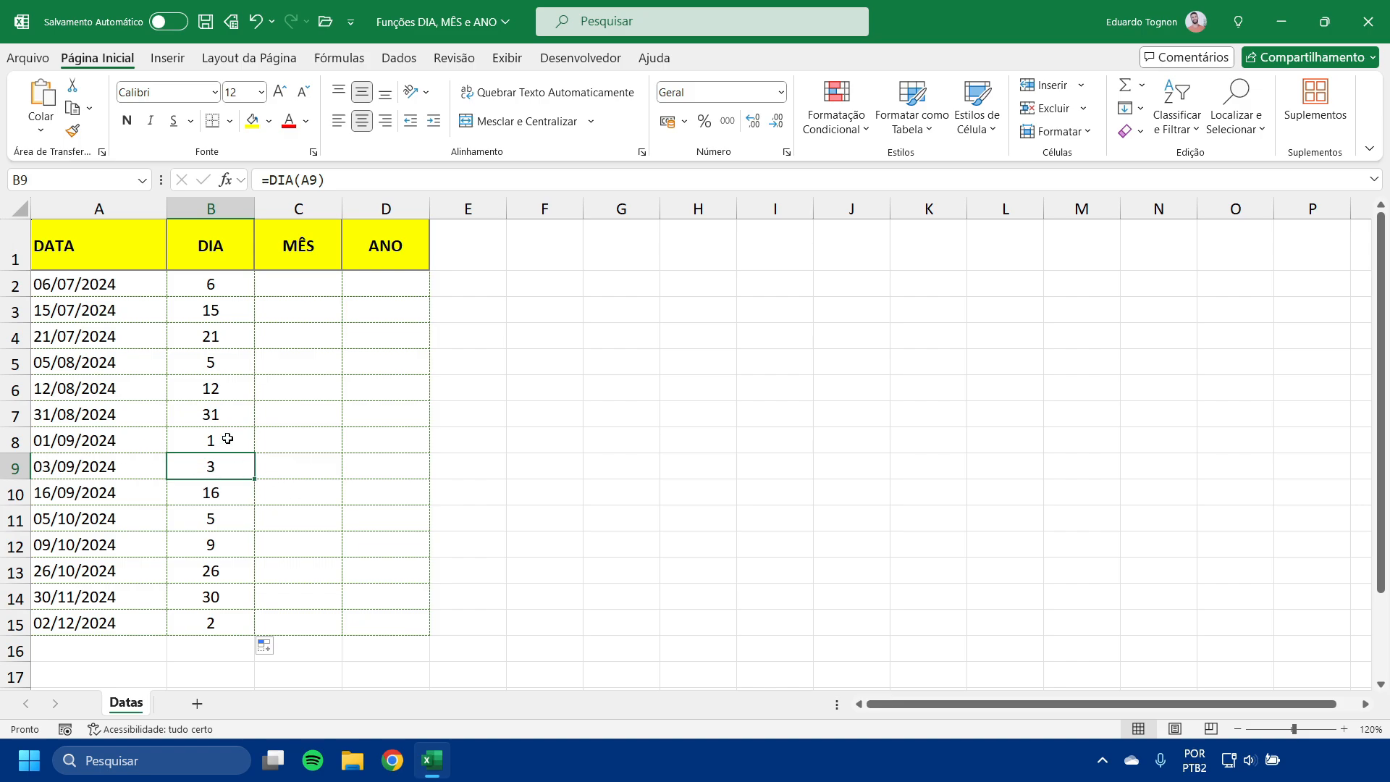
click(227, 282)
click(222, 311)
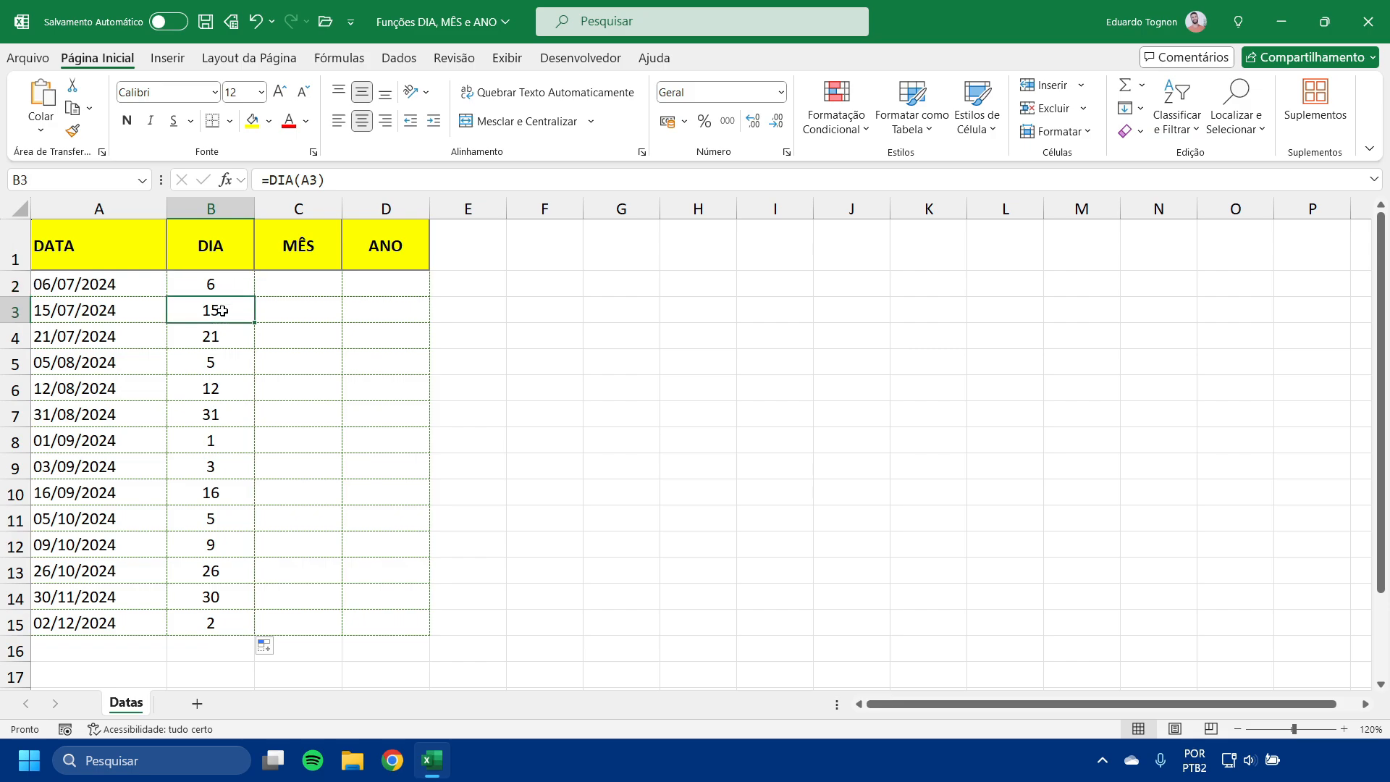
click(55, 284)
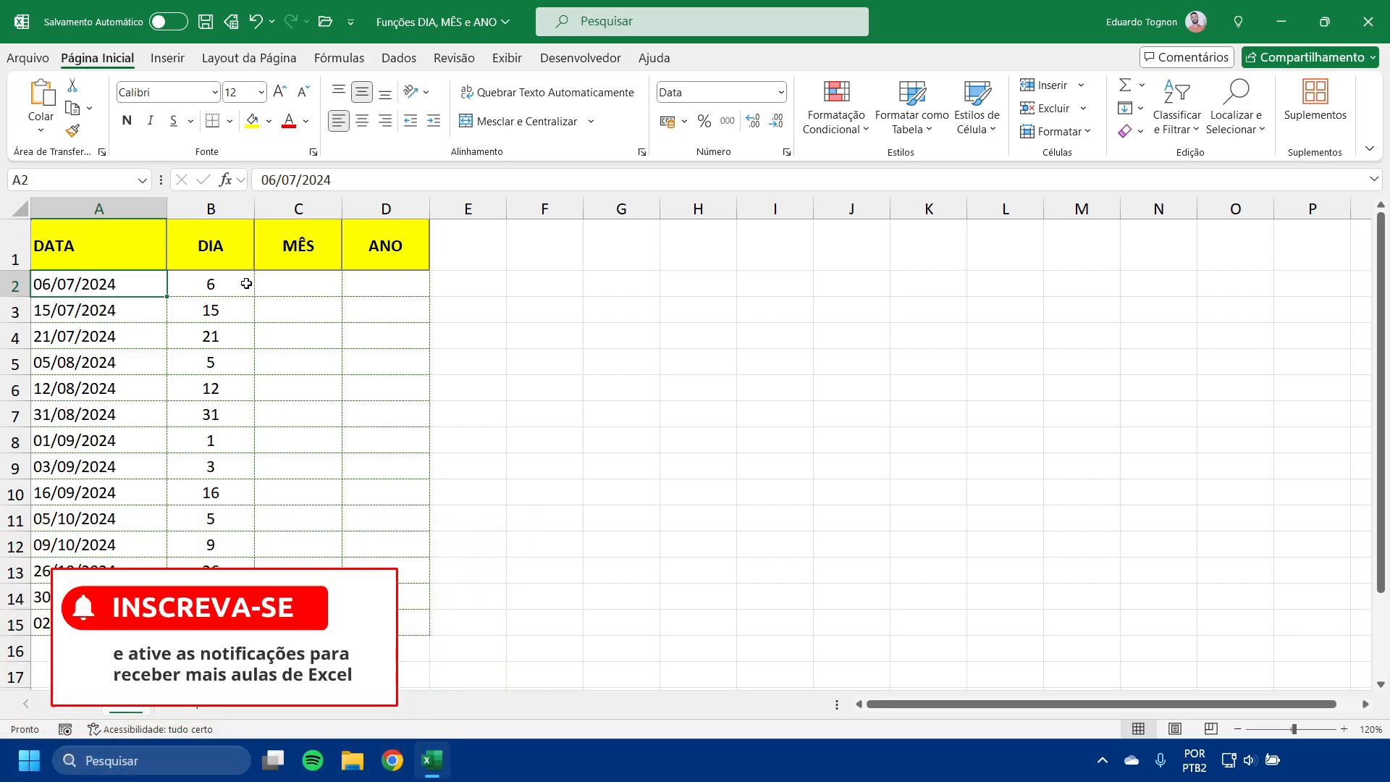
Enter the formula =MÊS(A2) in cell C2 to extract the month from the first date
click(307, 285)
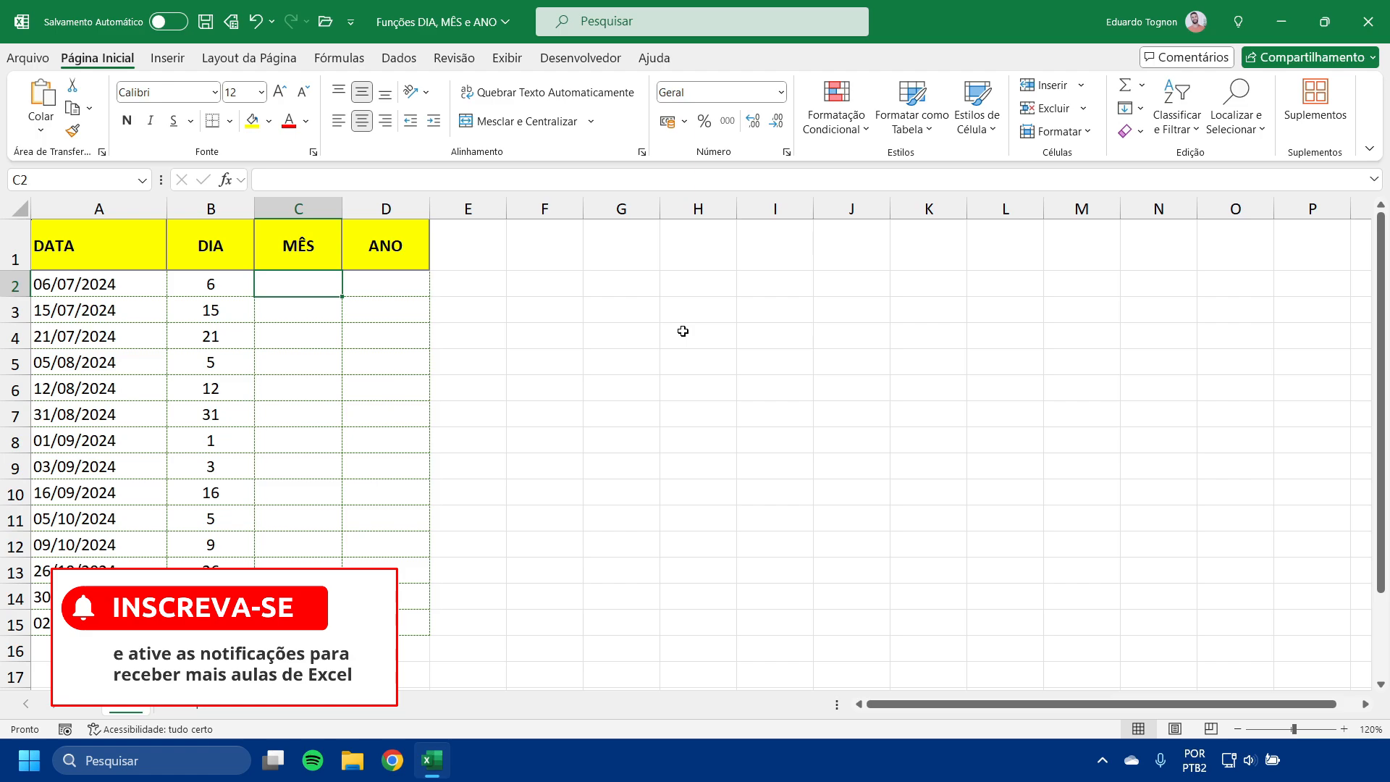
text(=M)
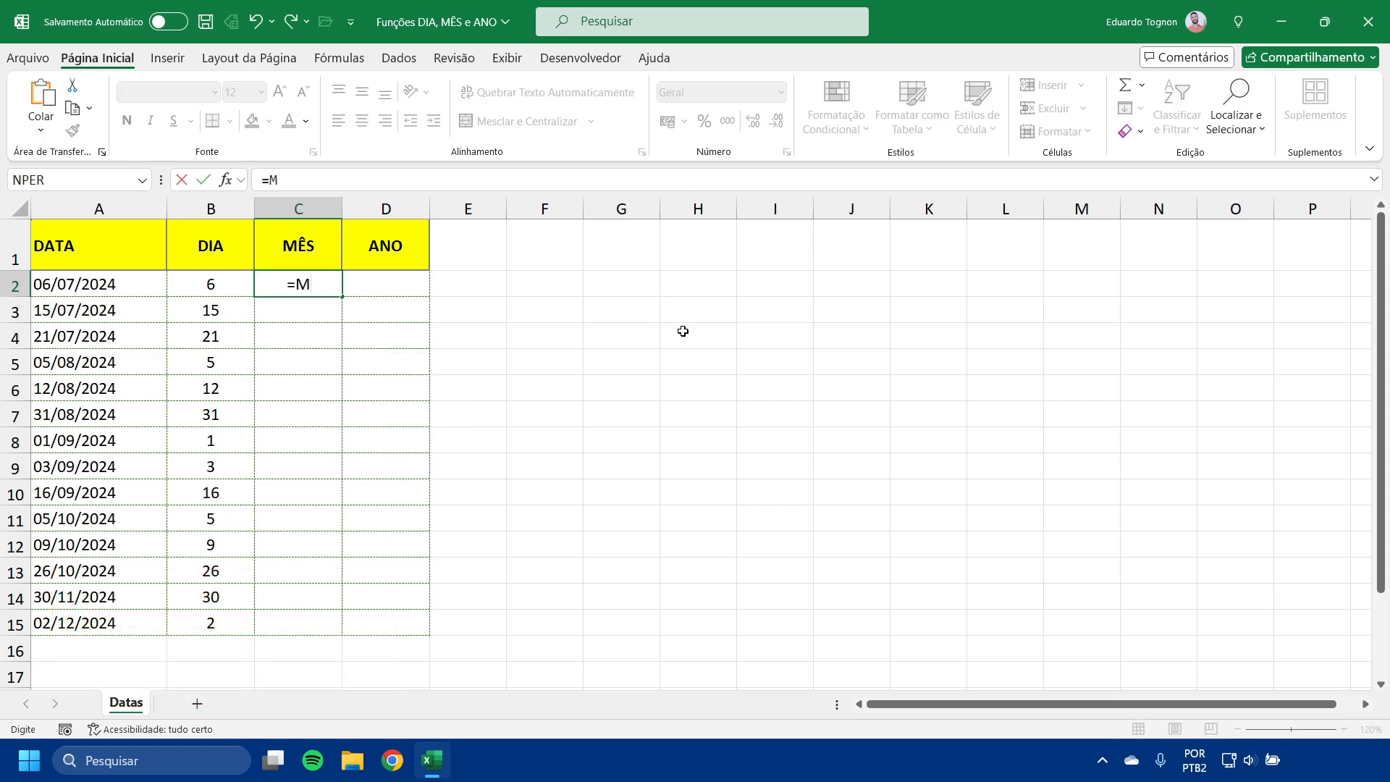
text(ÊS)
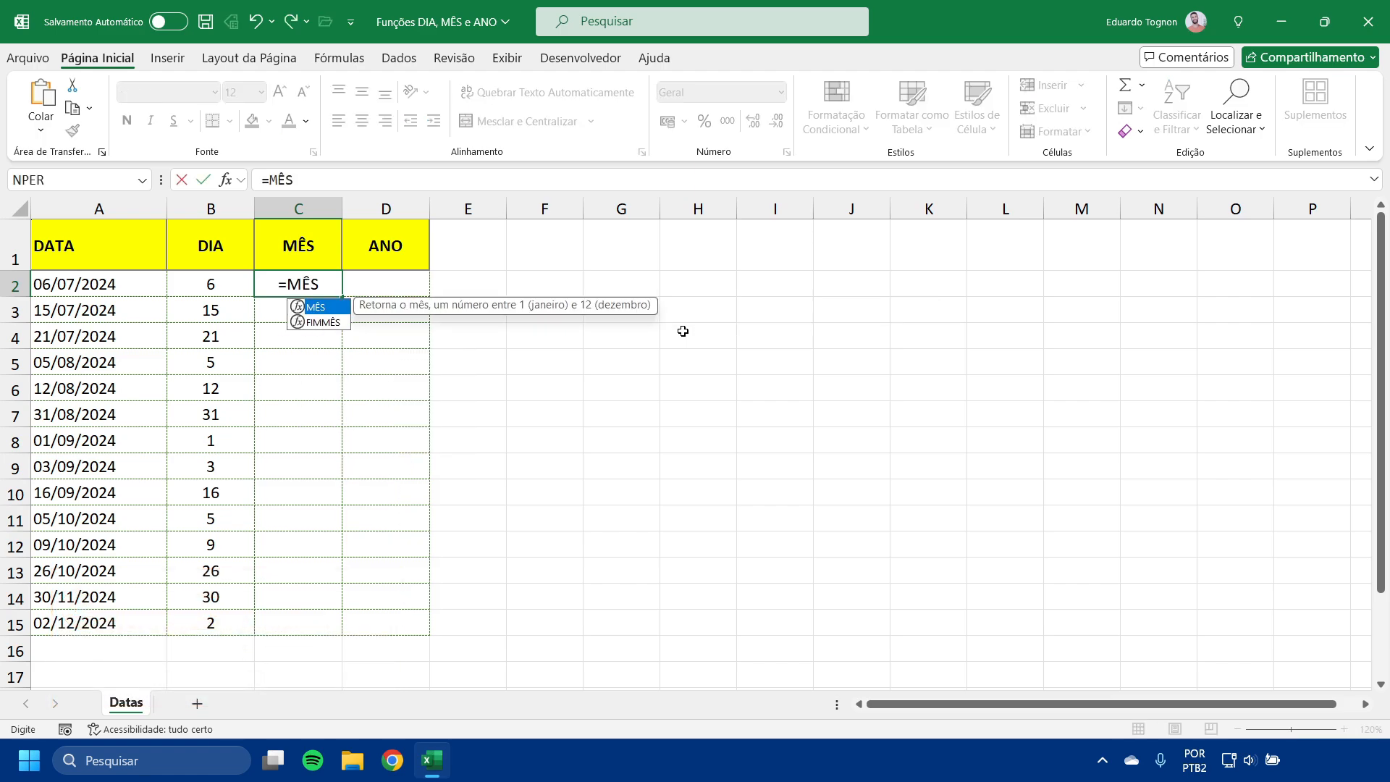
text(()
click(58, 288)
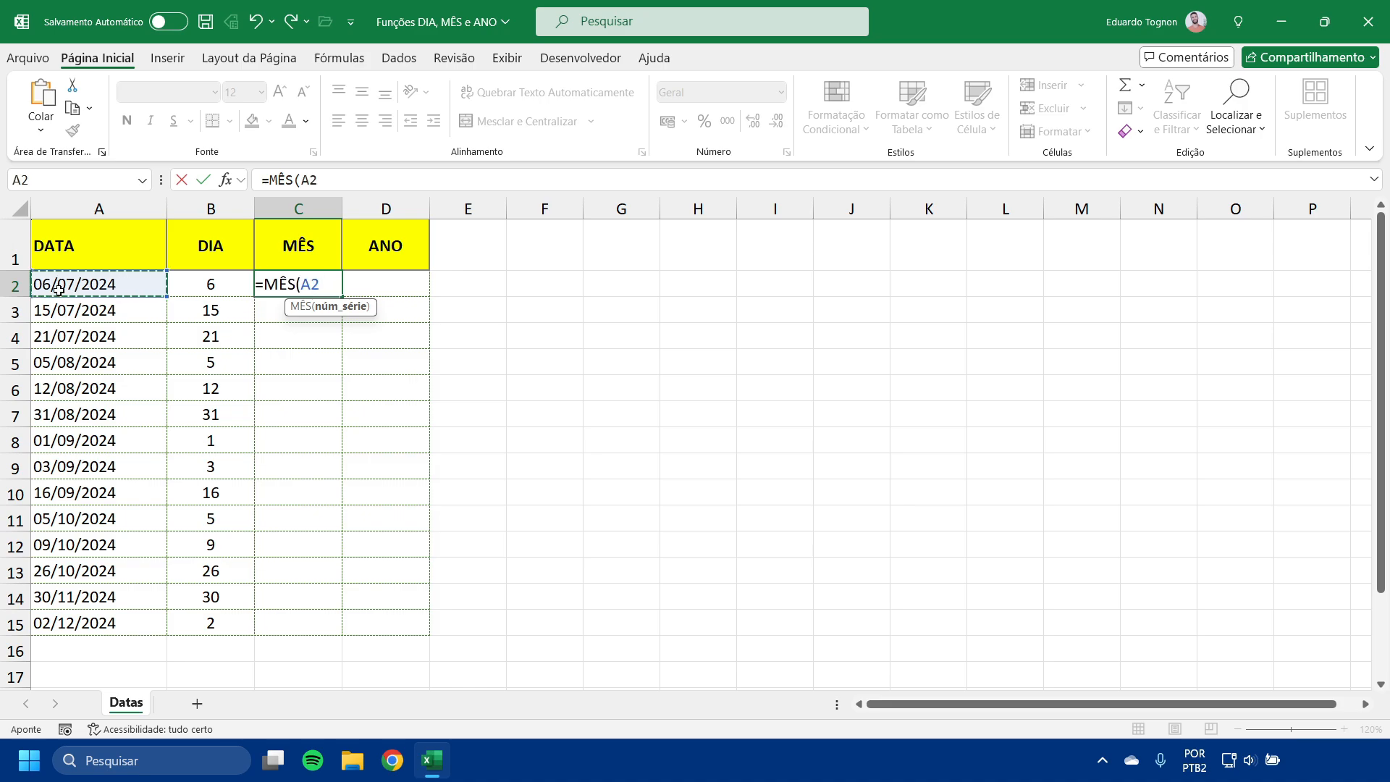
text())
key(Return)
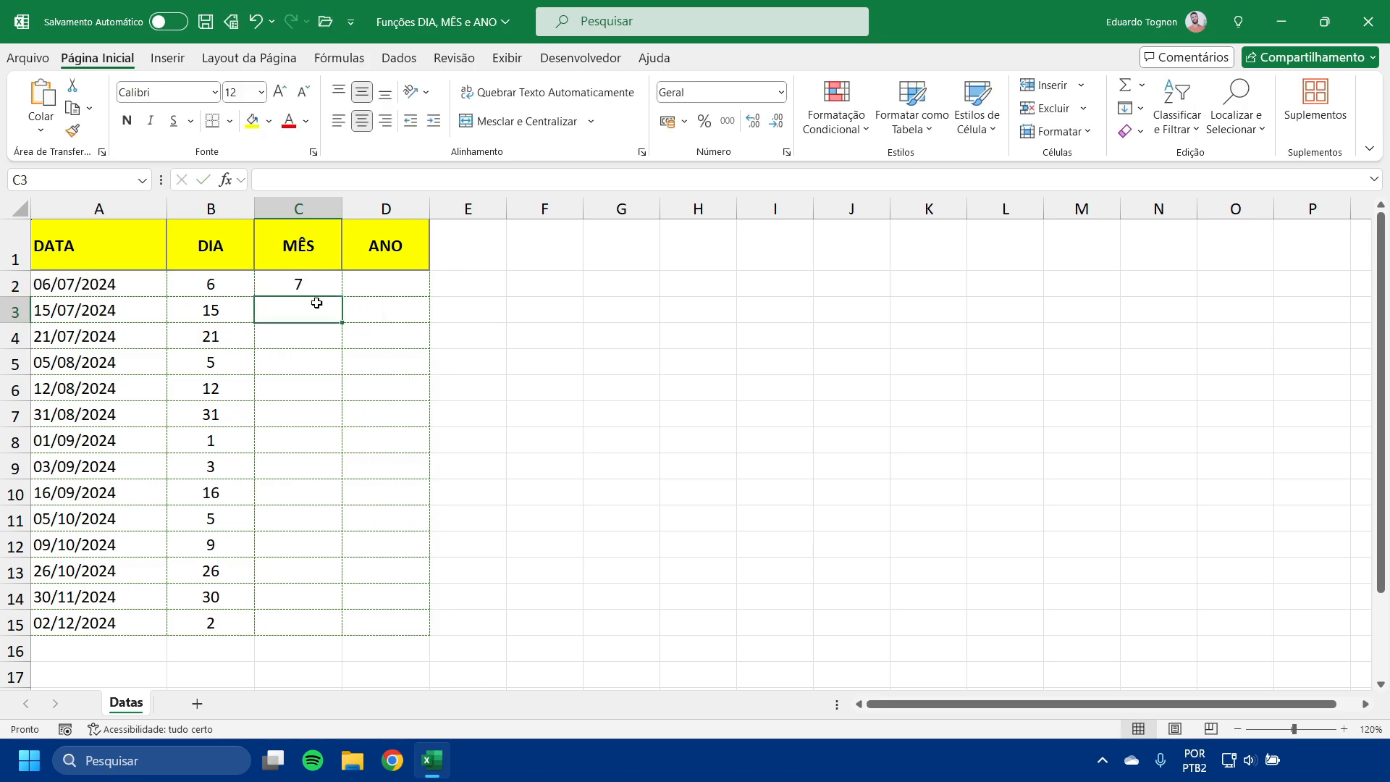
Fill the month formula from C2 down through C15 for all the remaining dates
click(322, 283)
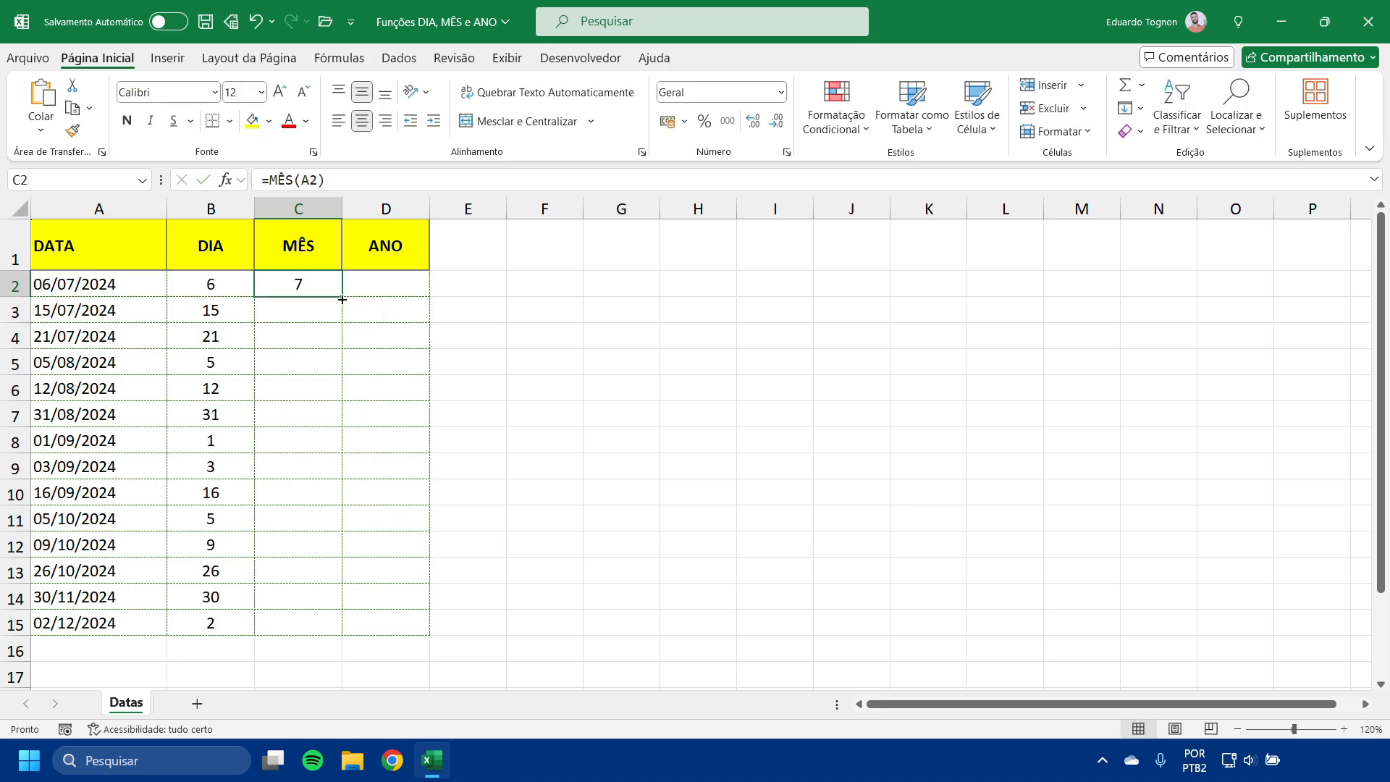
double_click(343, 299)
click(393, 259)
Enter the formula =ANO(A2) in cell D2 to extract the year from the first date
click(377, 280)
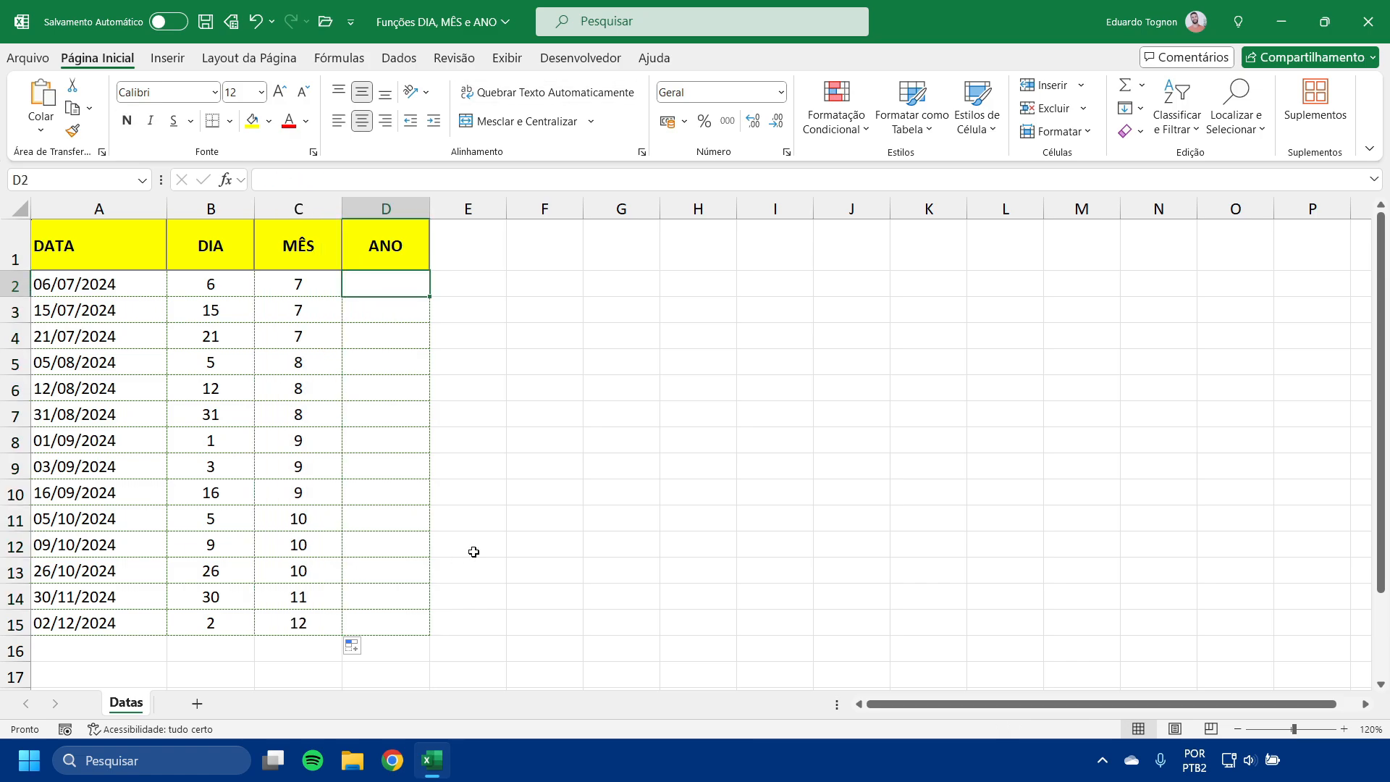
text(=A)
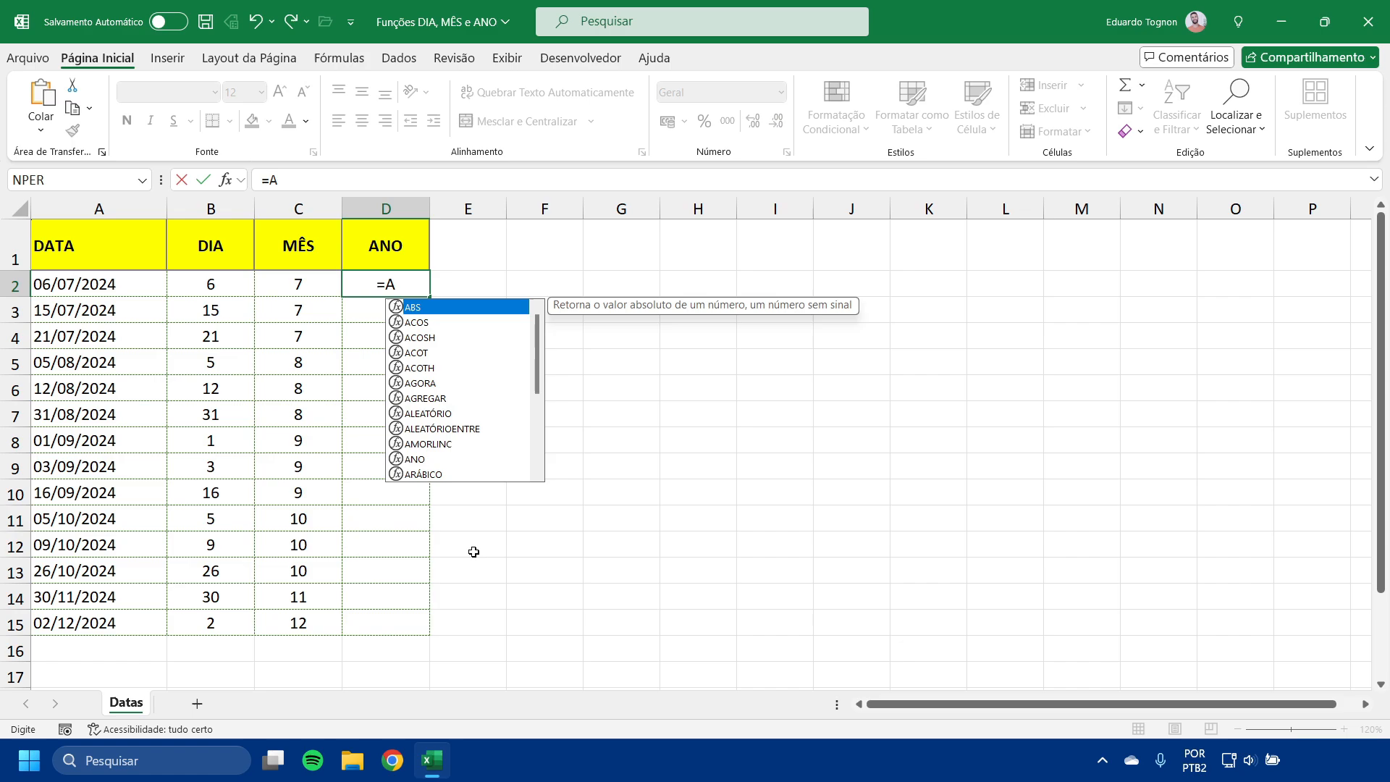
text(NO()
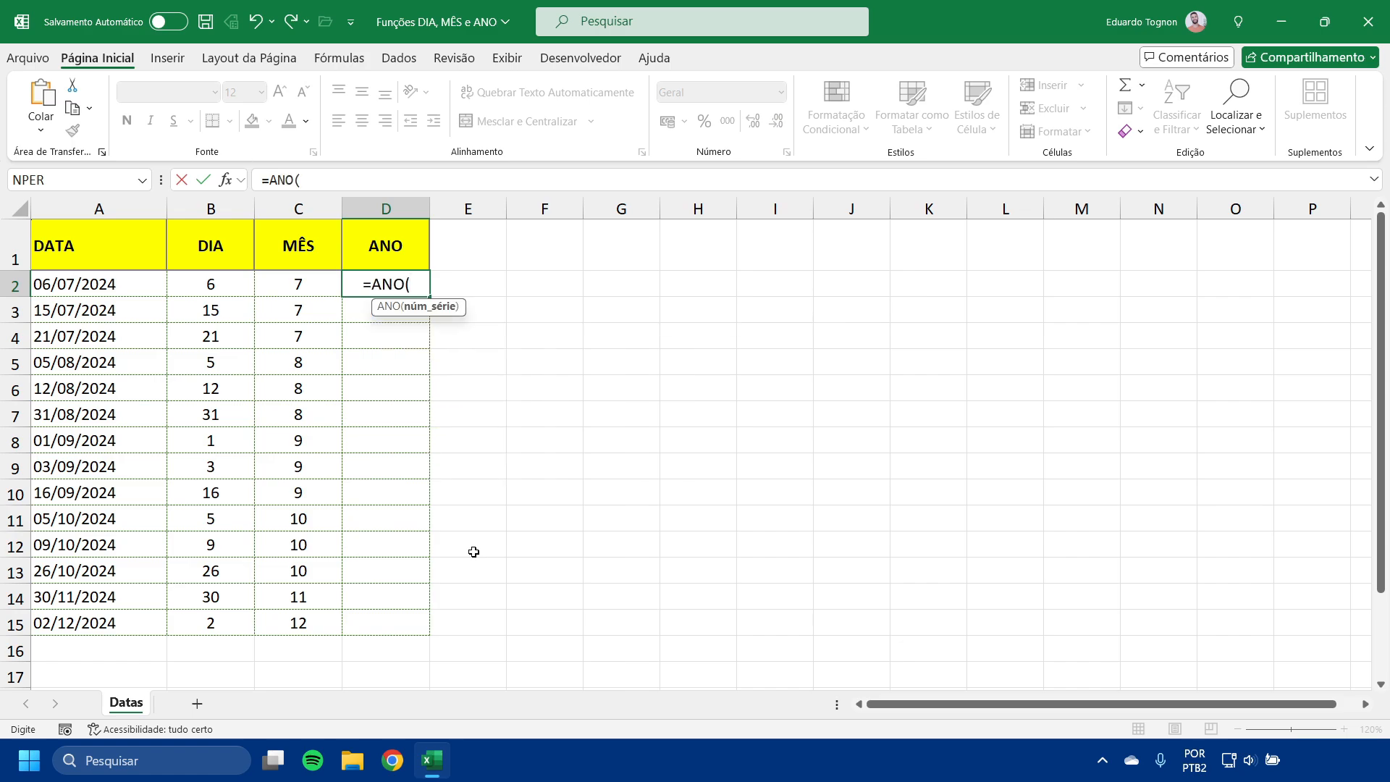
click(132, 282)
key(Return)
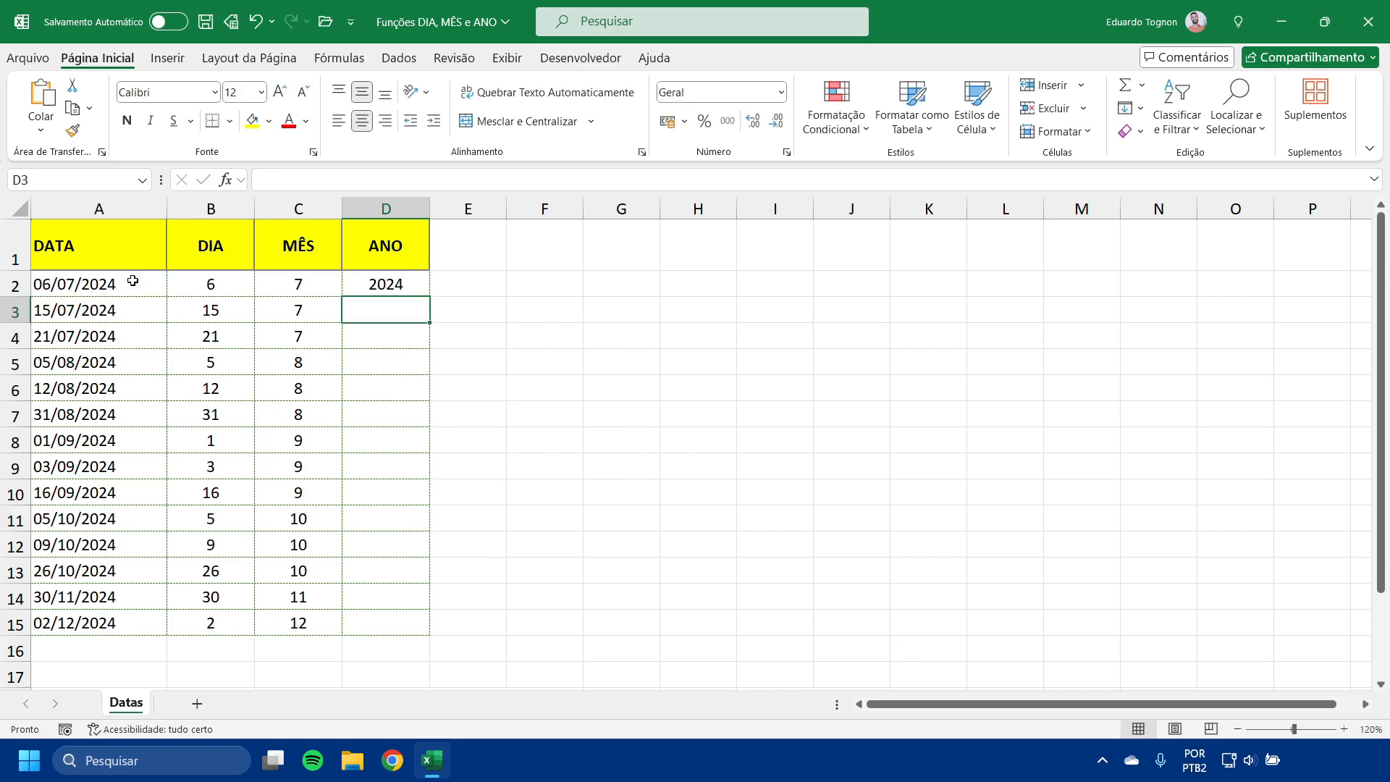
Fill the year formula from D2 down through D15 for all the remaining dates
click(403, 286)
double_click(428, 298)
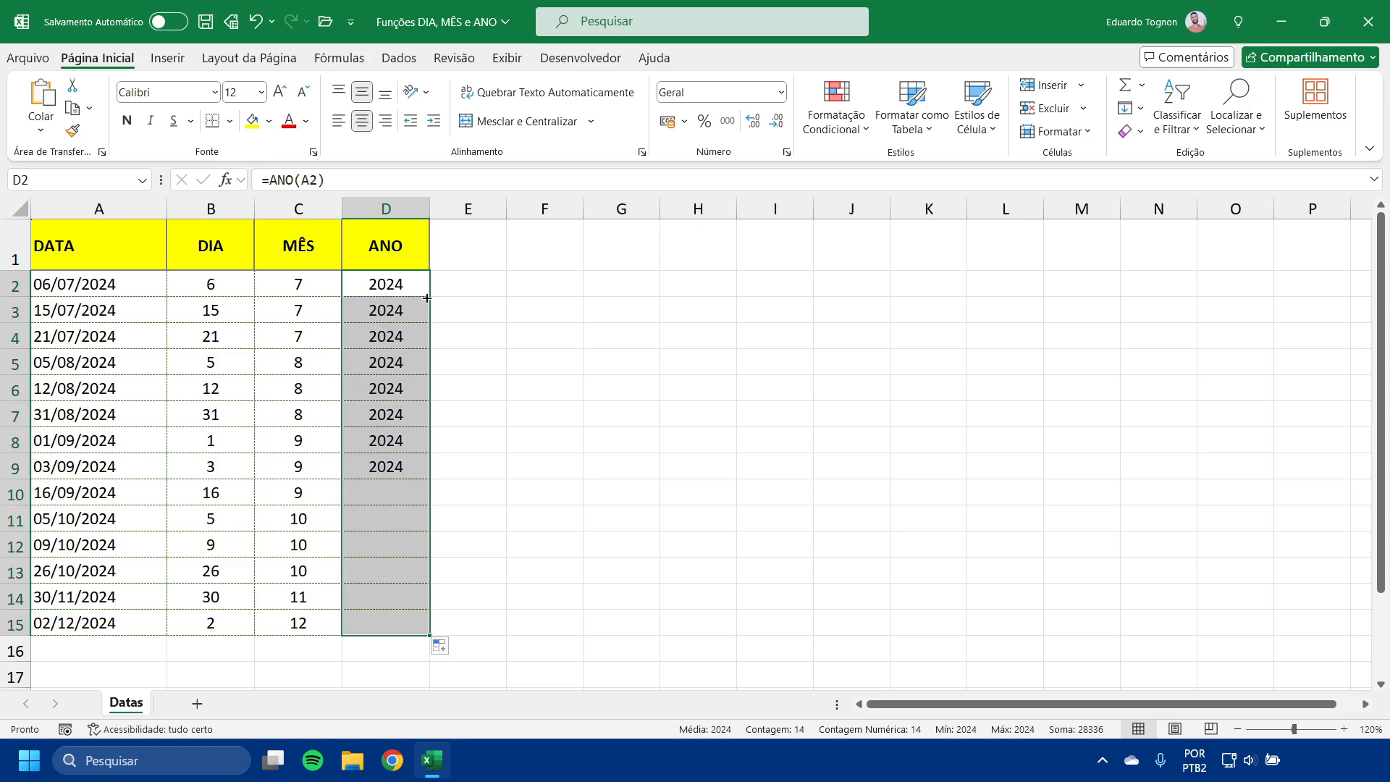
click(576, 362)
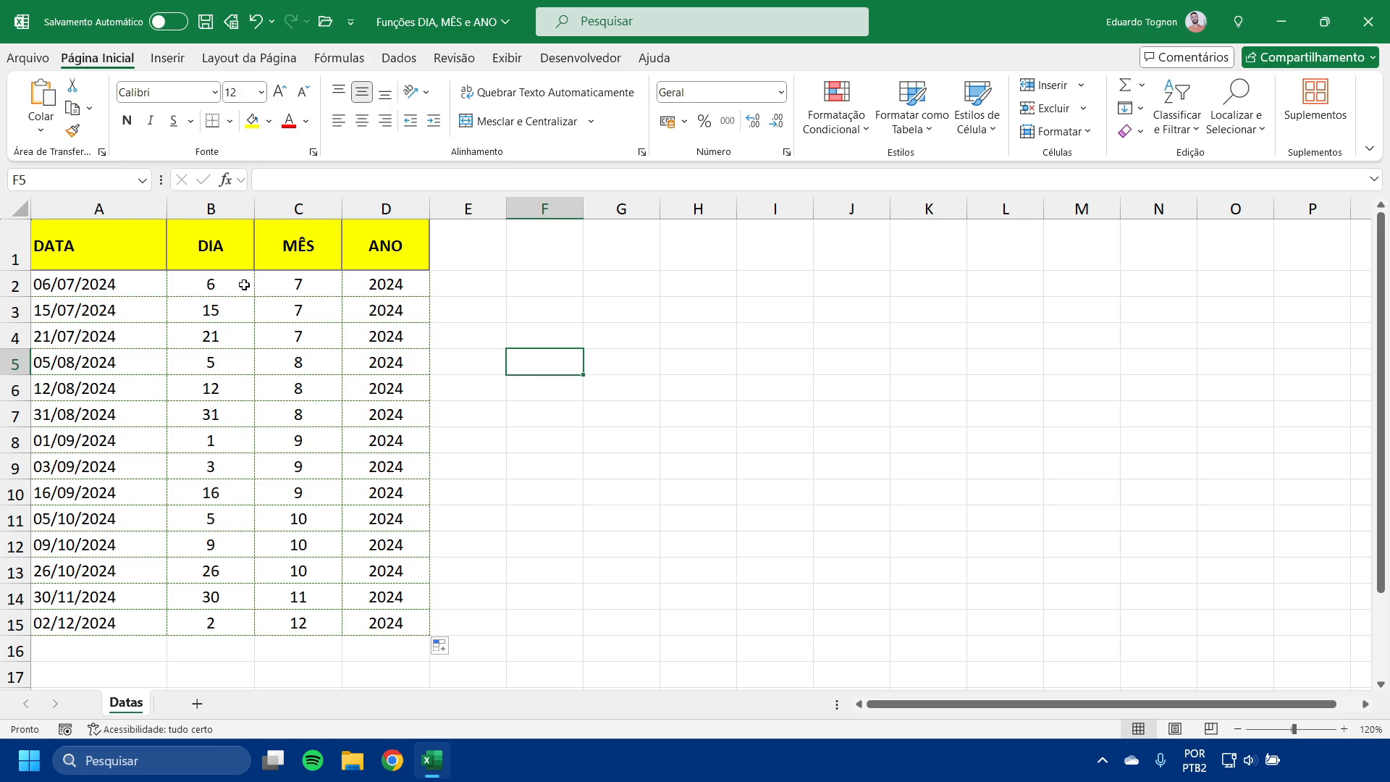
Apply the custom number format 00 to the day and month values in B2:C15 so they use two digits
drag(208, 285, 309, 624)
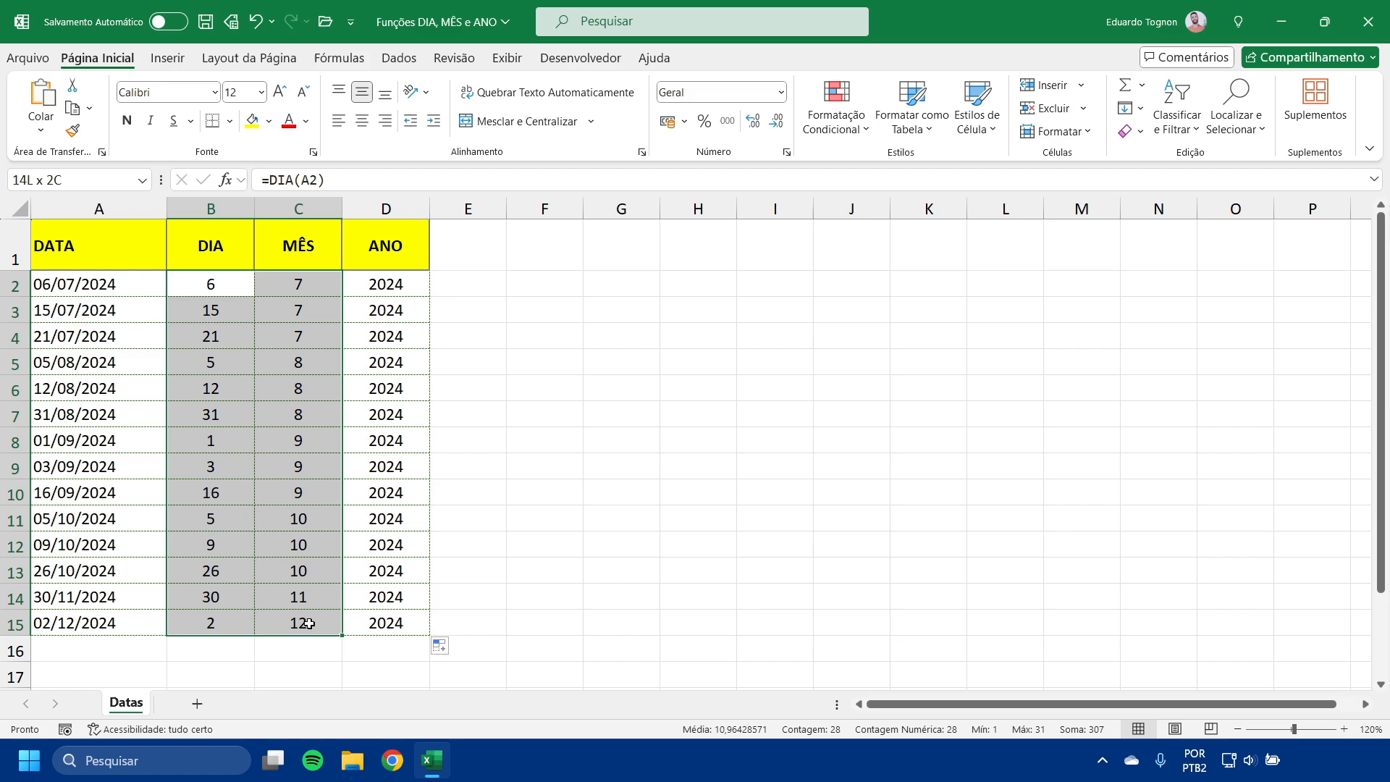
drag(208, 284, 210, 650)
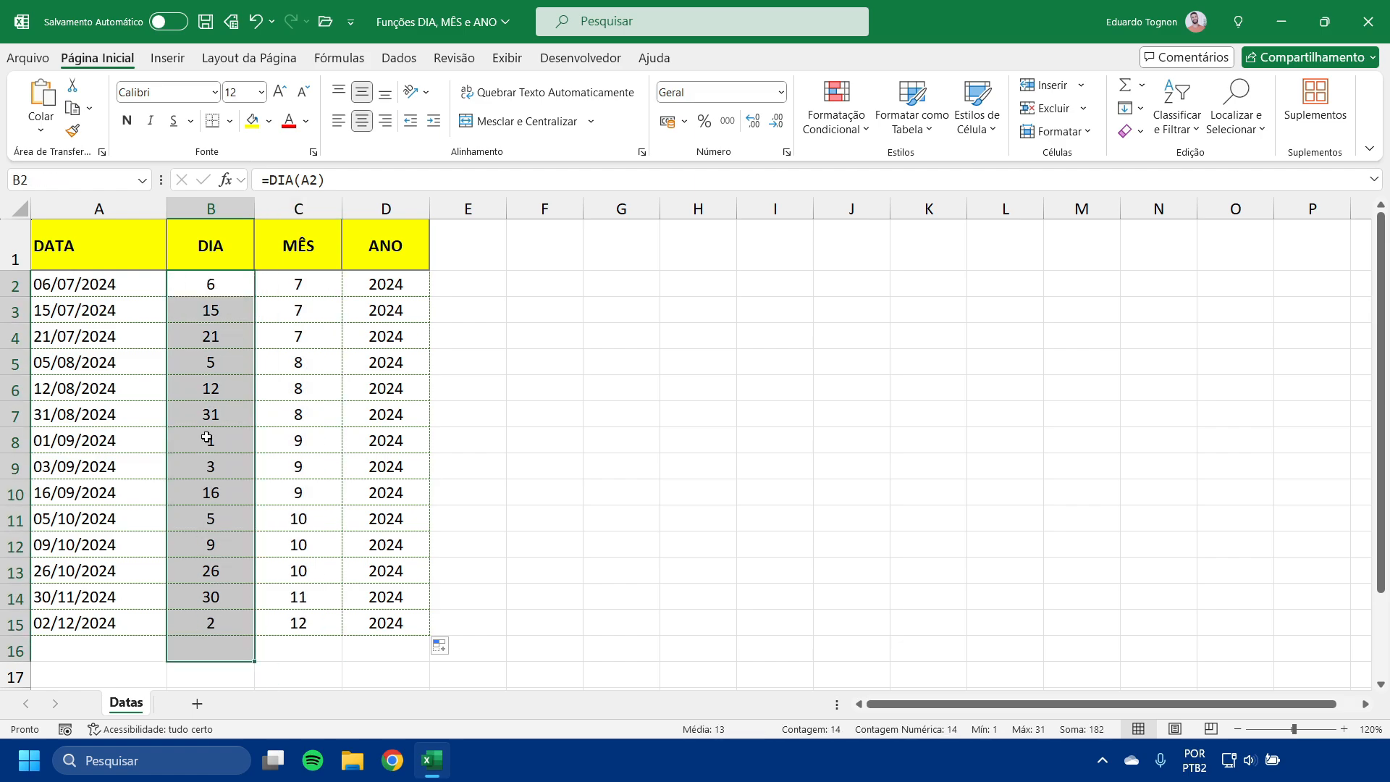
drag(215, 286, 291, 628)
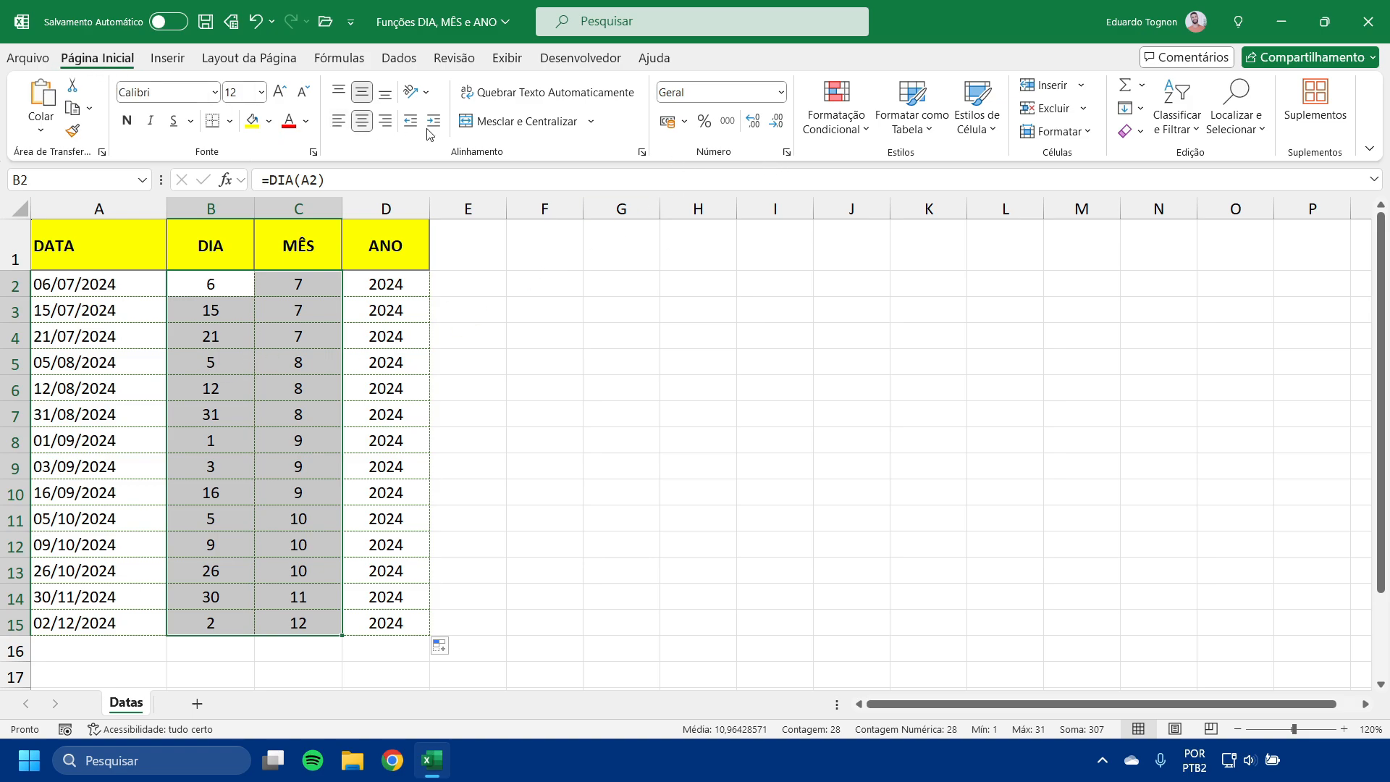
click(787, 153)
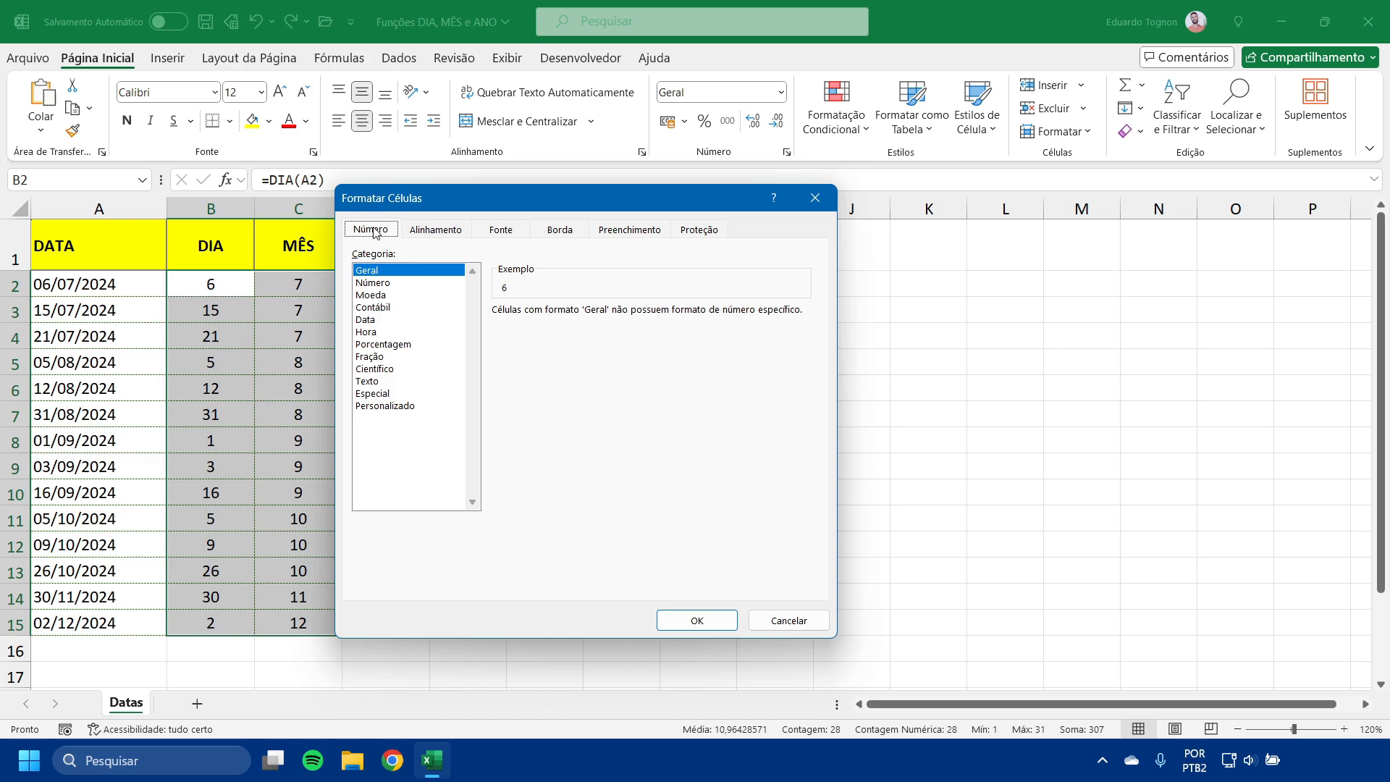
click(381, 406)
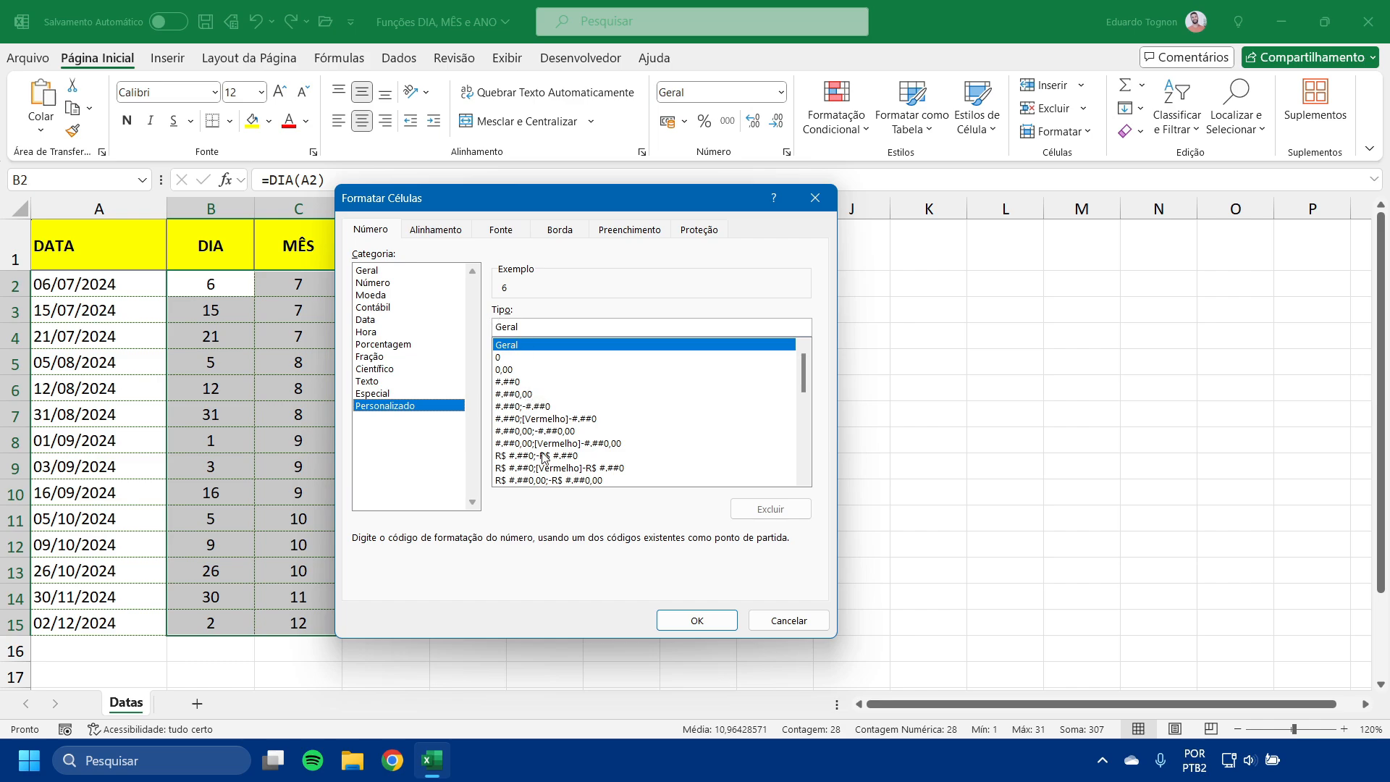
drag(527, 326, 454, 326)
key(BackSpace)
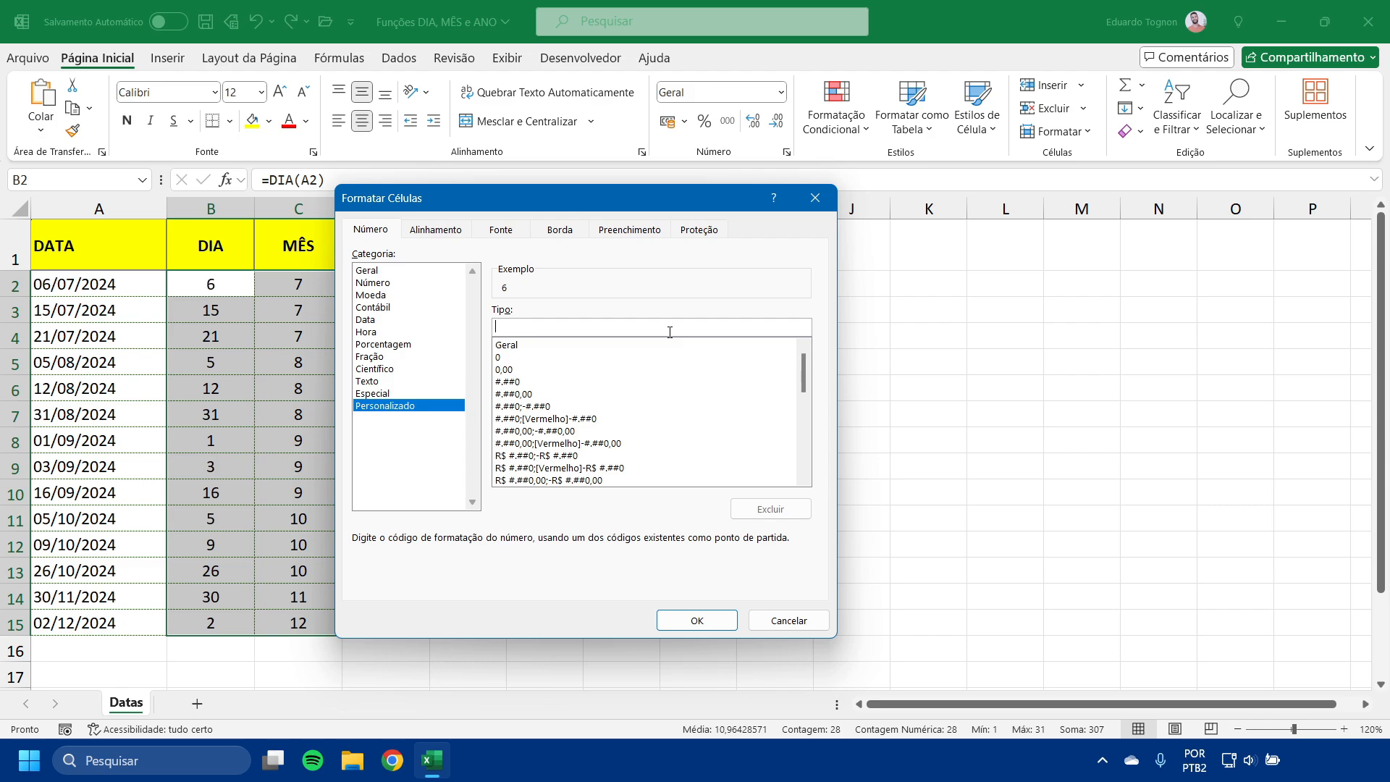
text(00)
drag(519, 326, 454, 337)
click(515, 328)
click(696, 620)
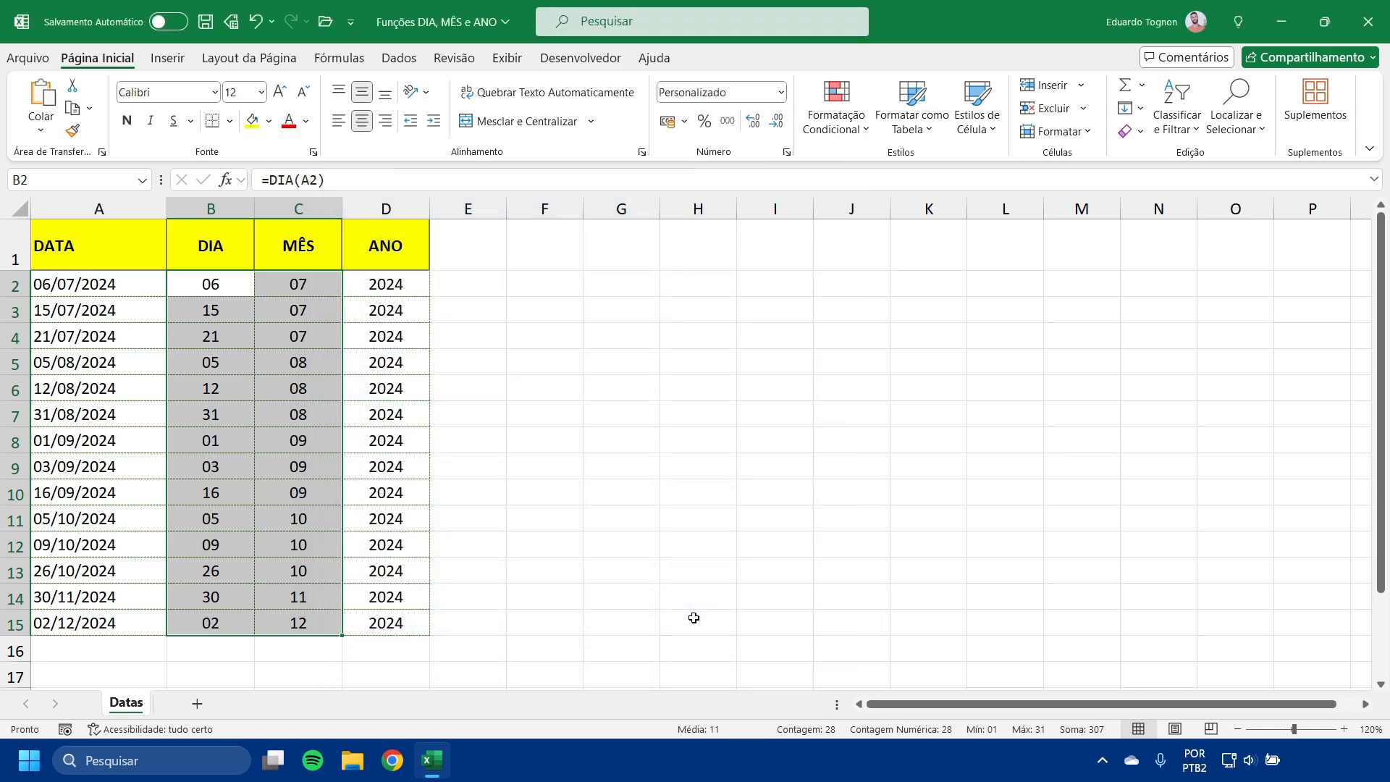
click(586, 481)
click(218, 275)
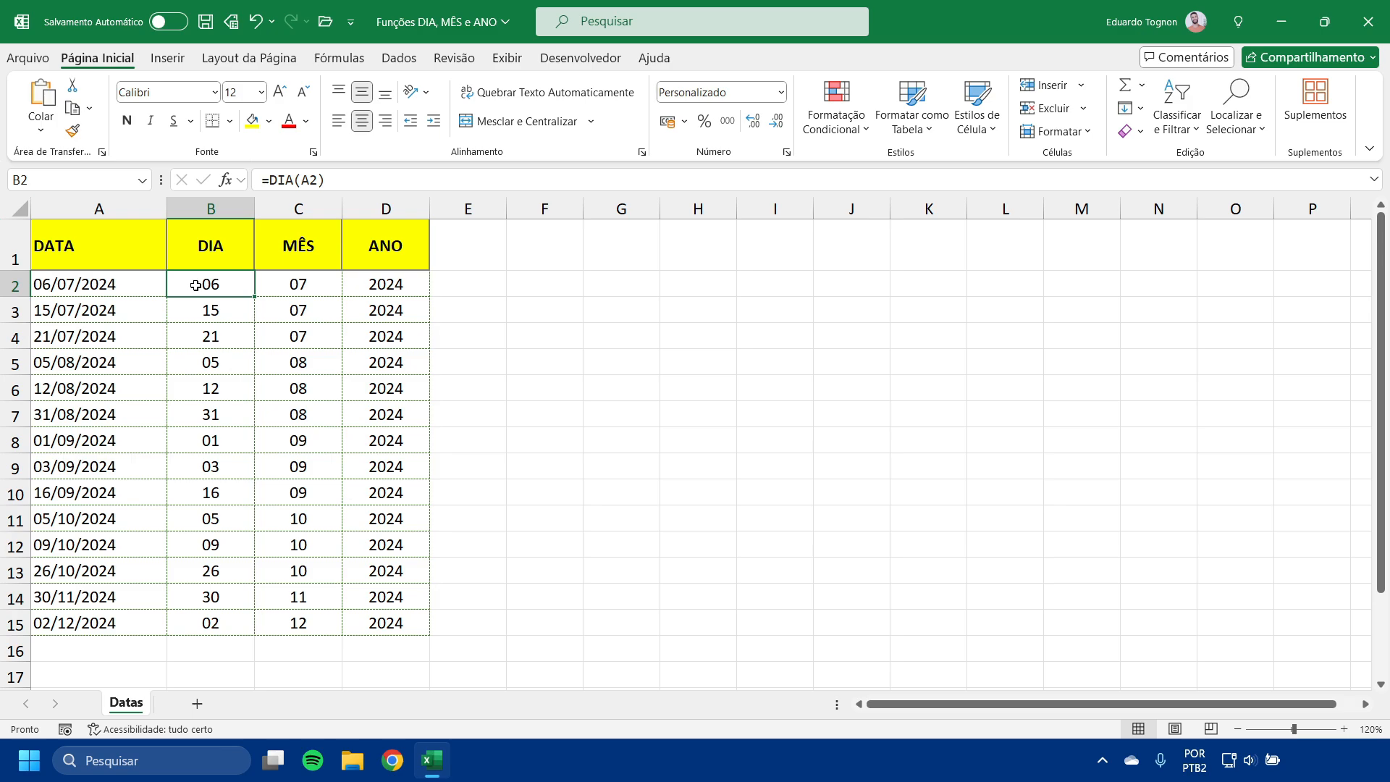
click(630, 368)
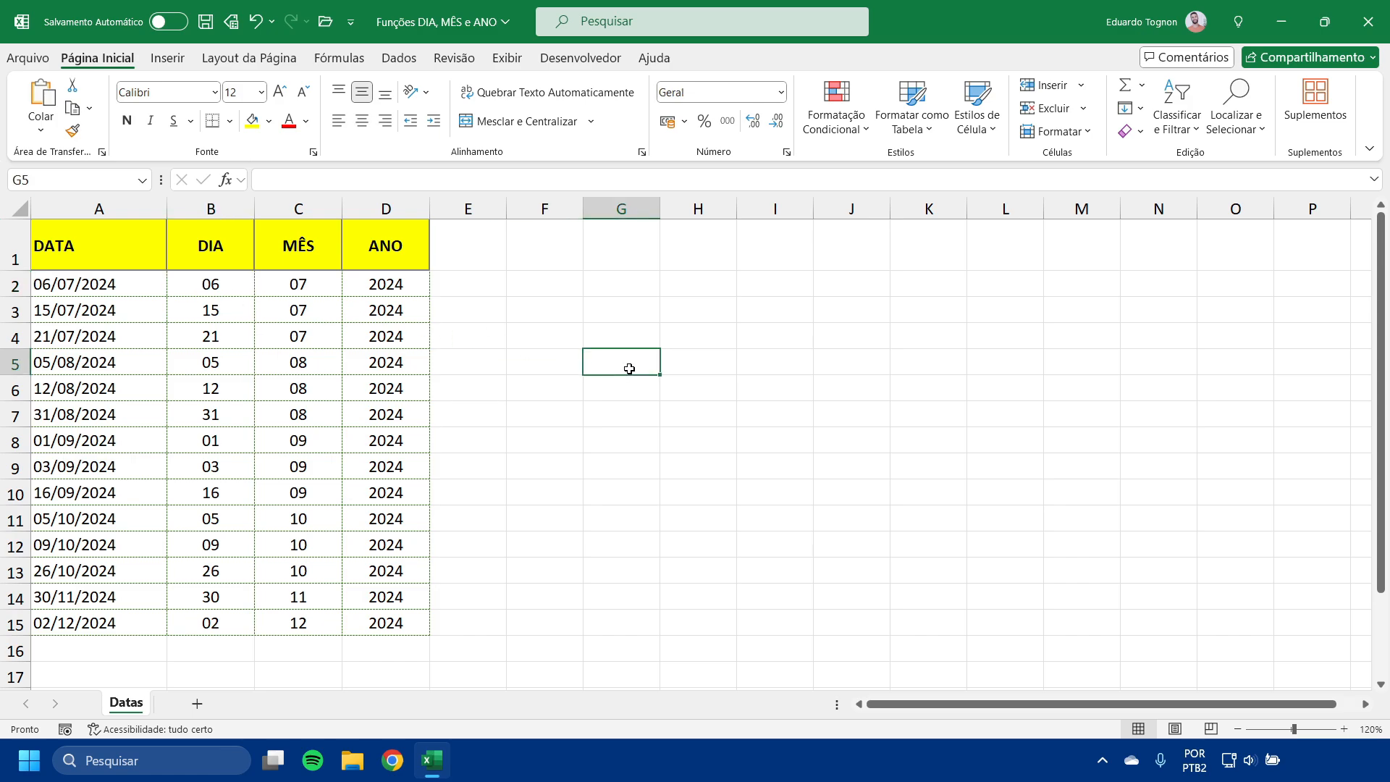